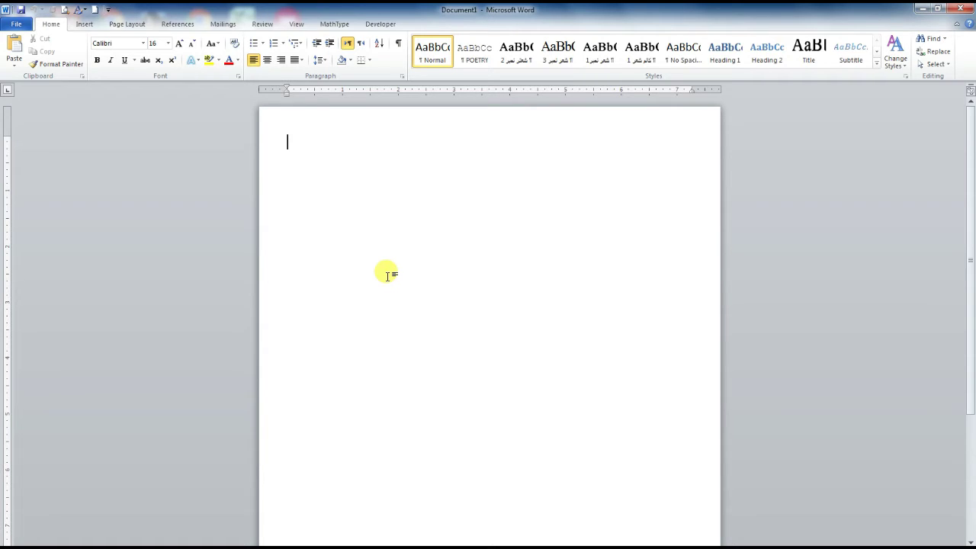
Paste two batches of sample paragraphs about themes and Quick Styles, then select the first paragraph.
{"action": "key", "text": "ctrl+v"}
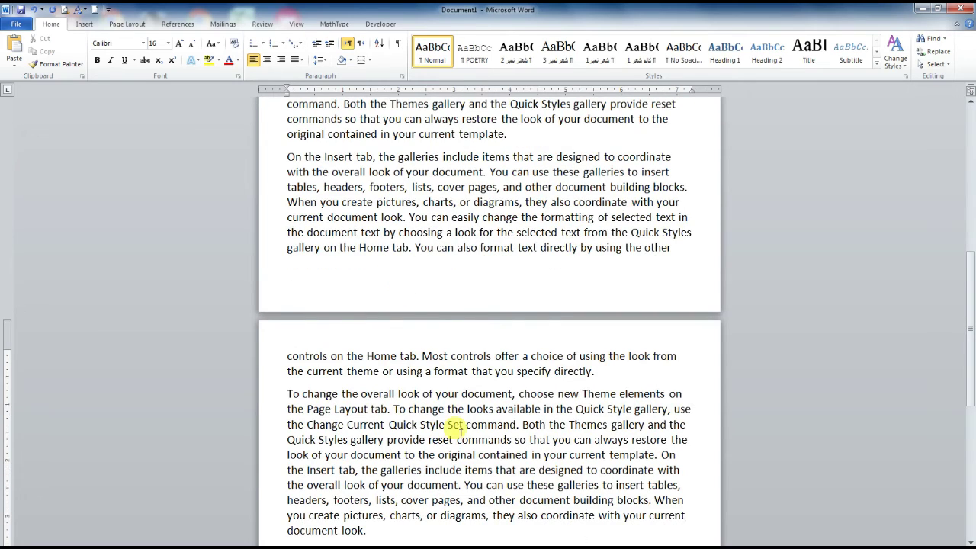
{"action": "key", "text": "ctrl+v"}
{"action": "key", "text": "ctrl+v"}
{"action": "key", "text": "ctrl+v"}
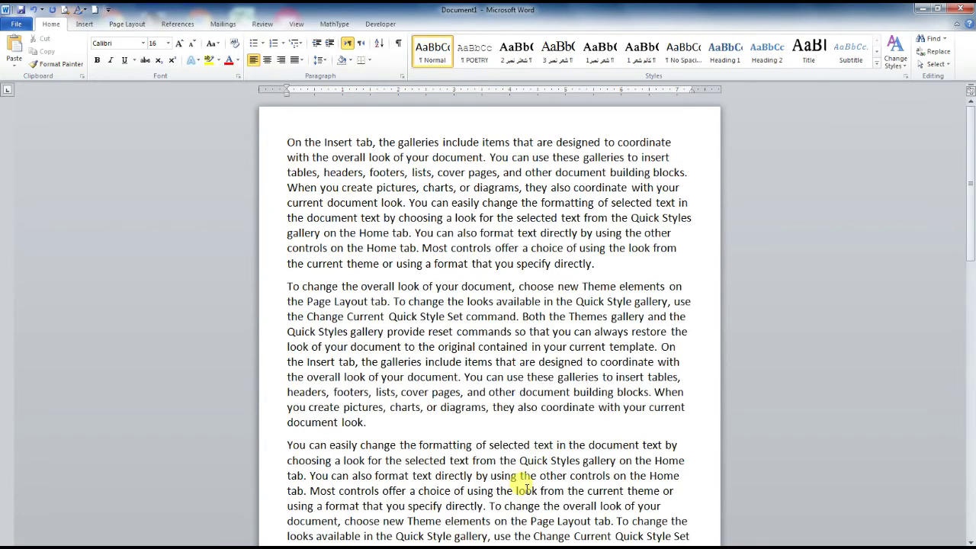
{"action": "scroll", "coordinate": [526, 486], "scroll_direction": "down", "scroll_amount": 3}
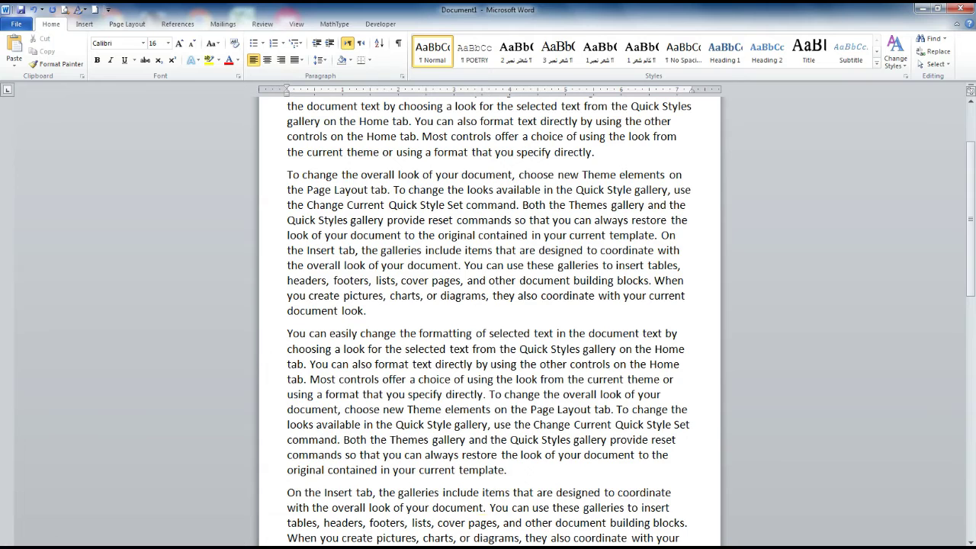
{"action": "scroll", "coordinate": [623, 534], "scroll_direction": "up", "scroll_amount": 3}
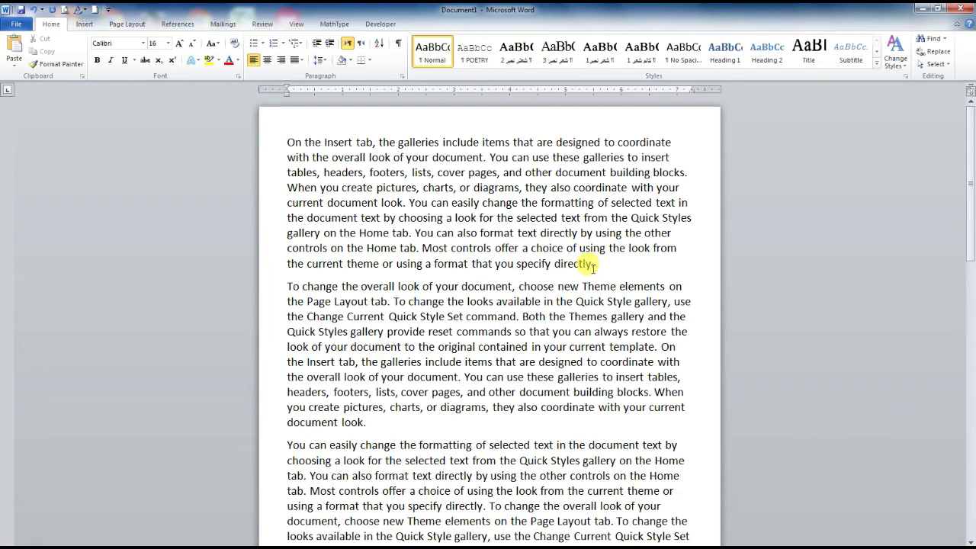
{"action": "left_click_drag", "start_coordinate": [594, 264], "coordinate": [295, 144]}
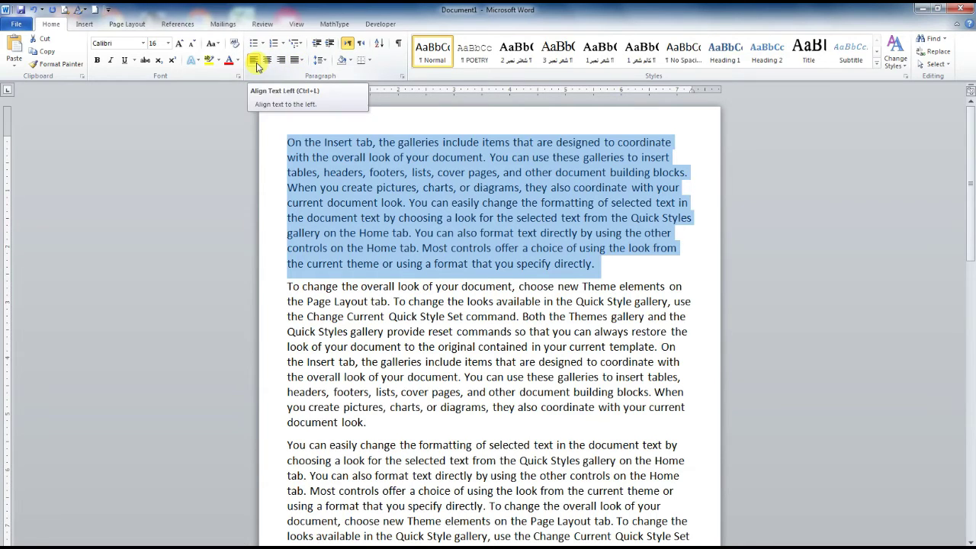
Try left, centred and right alignment on the first paragraph, finishing with full Justify.
{"action": "key", "text": "ctrl+j"}
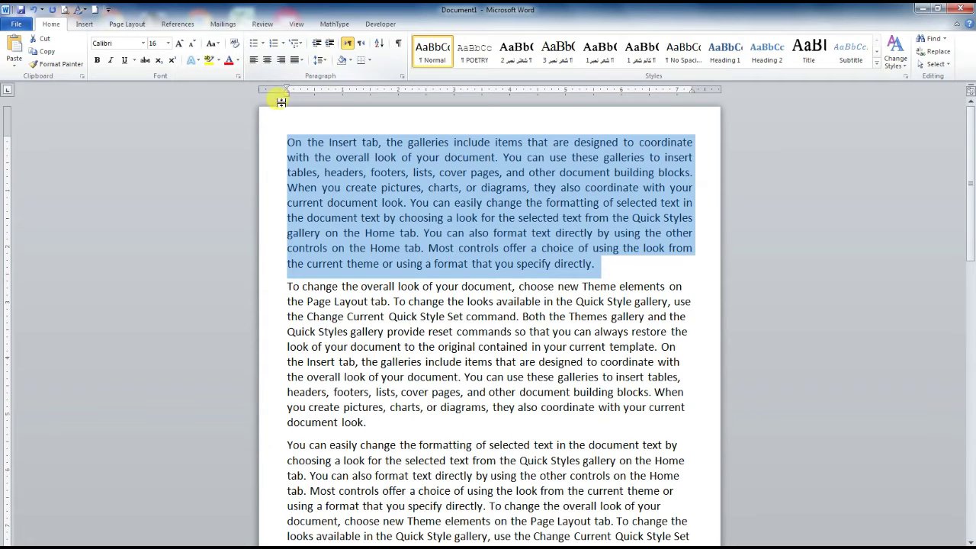
{"action": "left_click", "coordinate": [255, 63]}
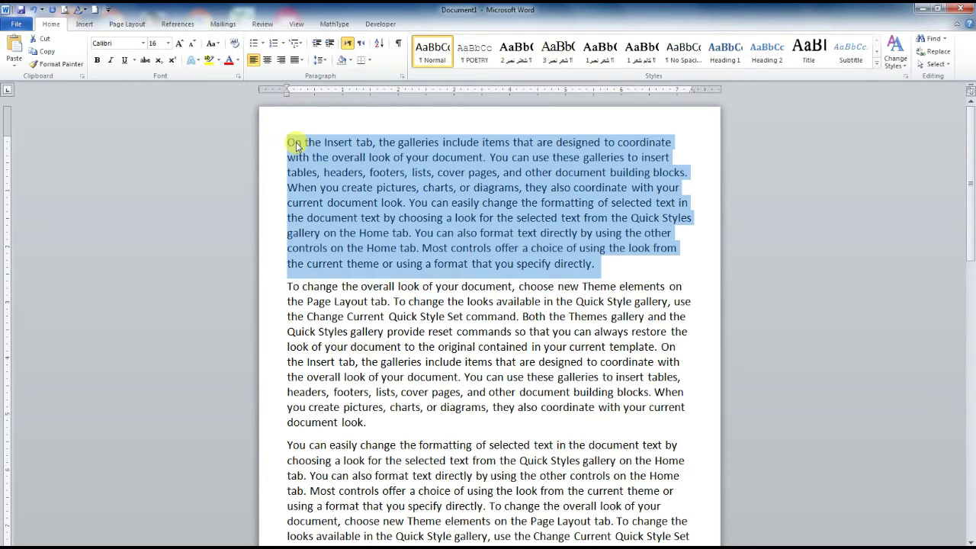
{"action": "left_click", "coordinate": [266, 61]}
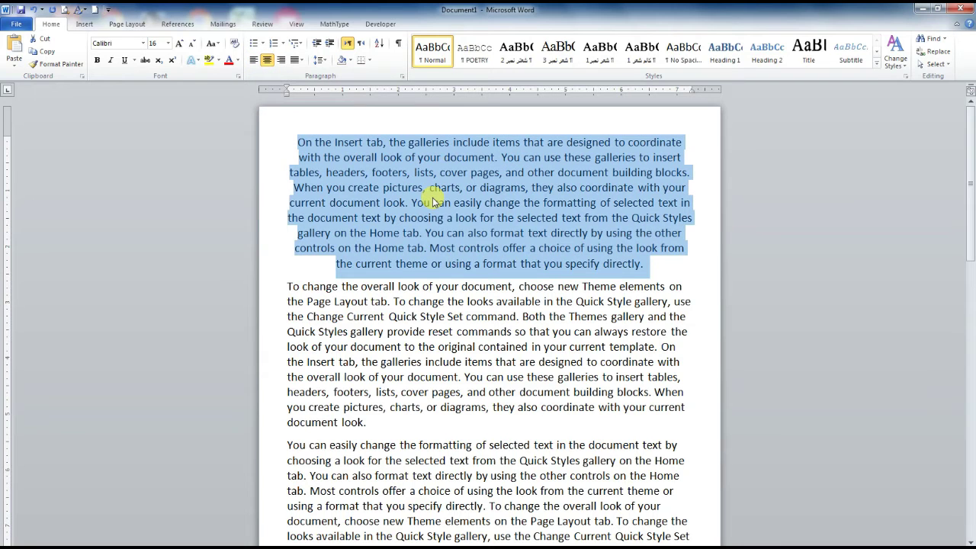
{"action": "left_click", "coordinate": [282, 60]}
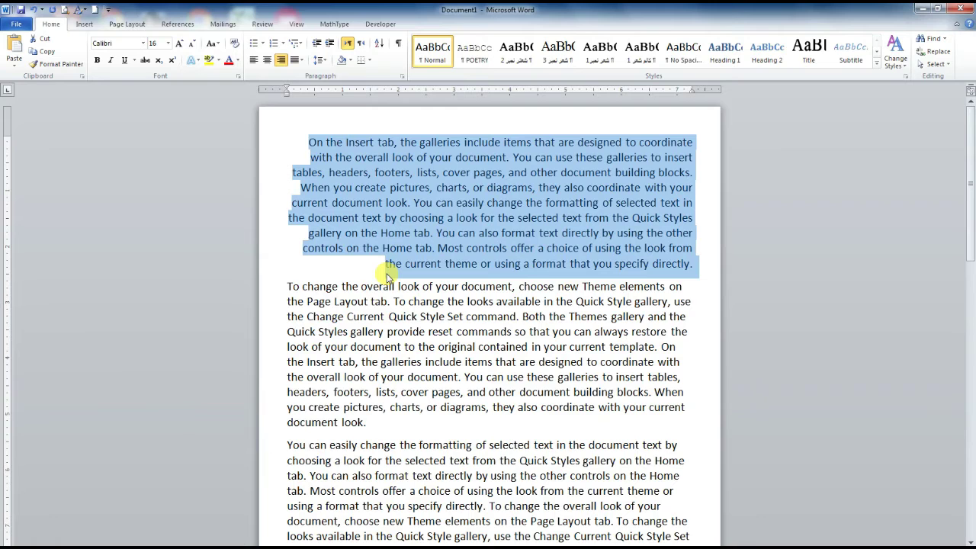
{"action": "left_click", "coordinate": [301, 62]}
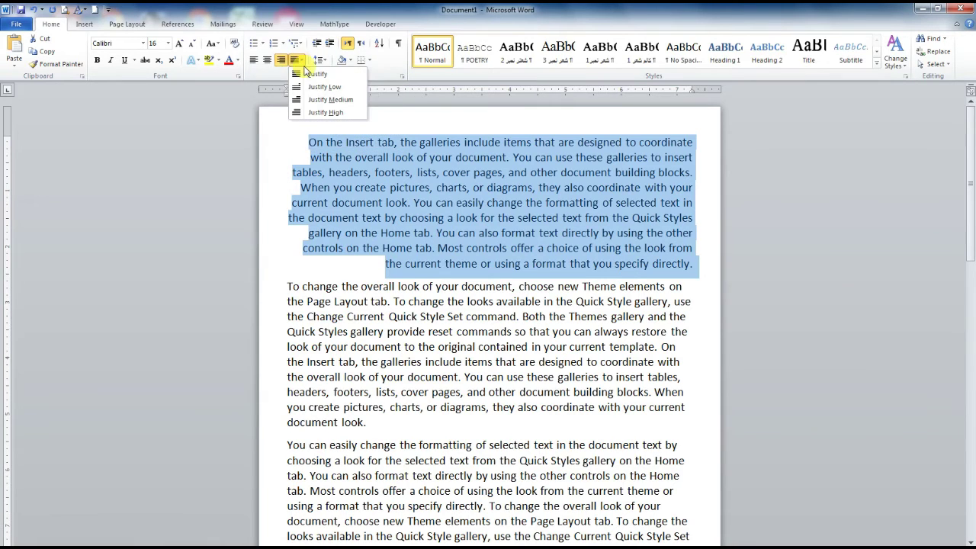
{"action": "left_click", "coordinate": [315, 75]}
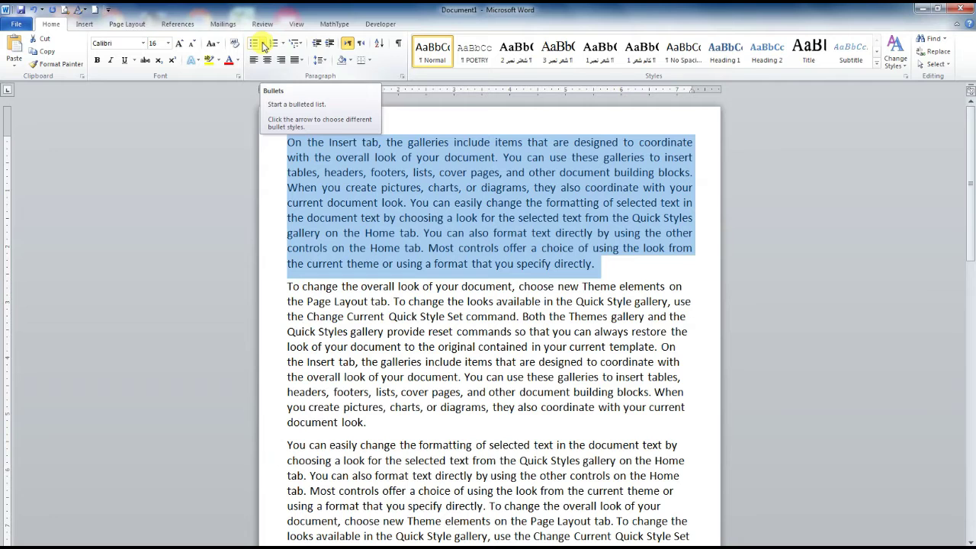
Give the first paragraph a round bullet, then mark both paragraphs with four-diamond bullets.
{"action": "left_click", "coordinate": [263, 44]}
{"action": "left_click", "coordinate": [290, 80]}
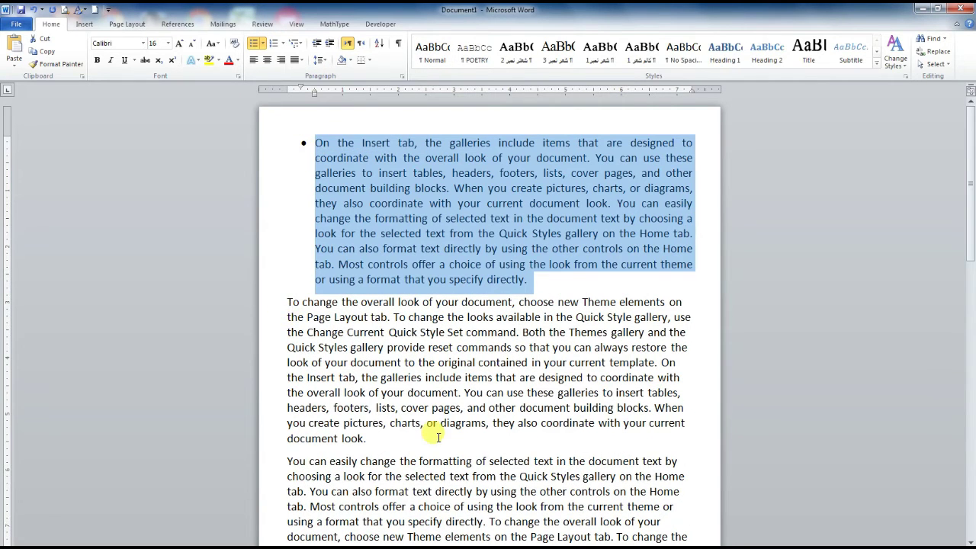
{"action": "left_click_drag", "start_coordinate": [405, 441], "coordinate": [289, 120]}
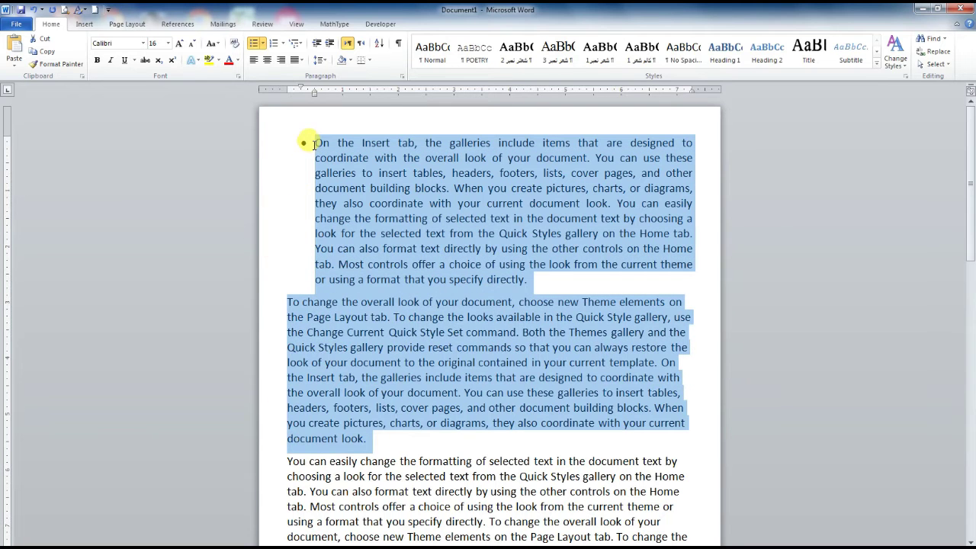
{"action": "left_click", "coordinate": [262, 43]}
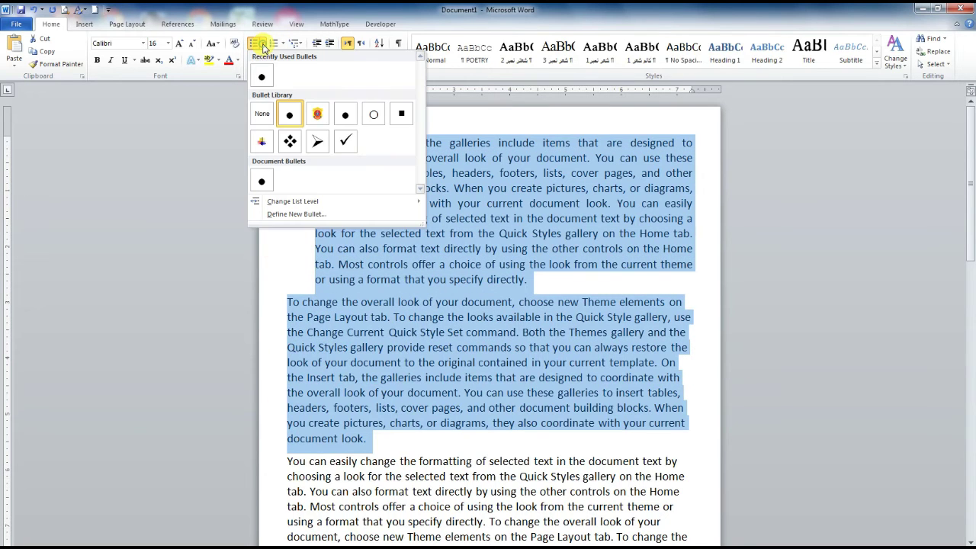
{"action": "left_click", "coordinate": [290, 143]}
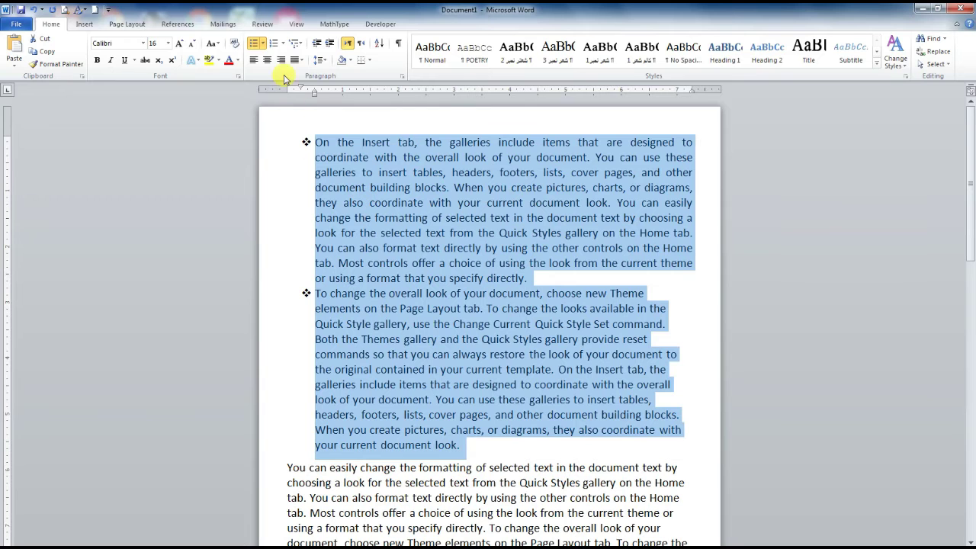
{"action": "left_click", "coordinate": [283, 45]}
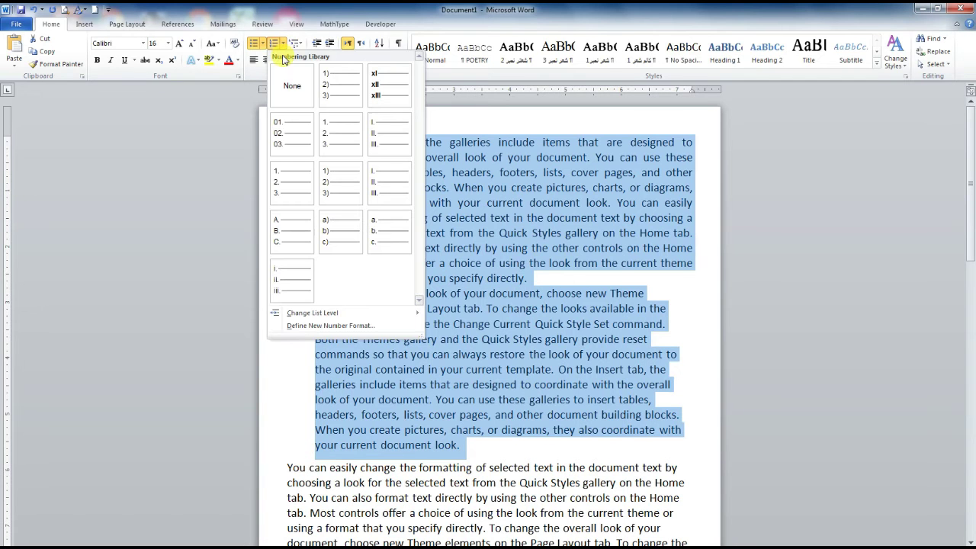
Try 1) 2) numbering and A. B. lettering on the two paragraphs, then remove and undo the list formats.
{"action": "left_click", "coordinate": [334, 90]}
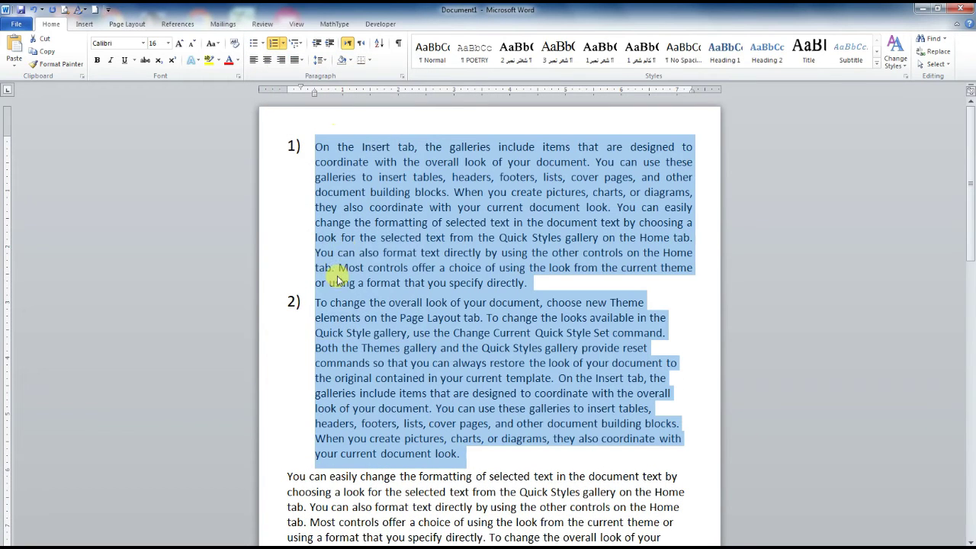
{"action": "left_click", "coordinate": [282, 44]}
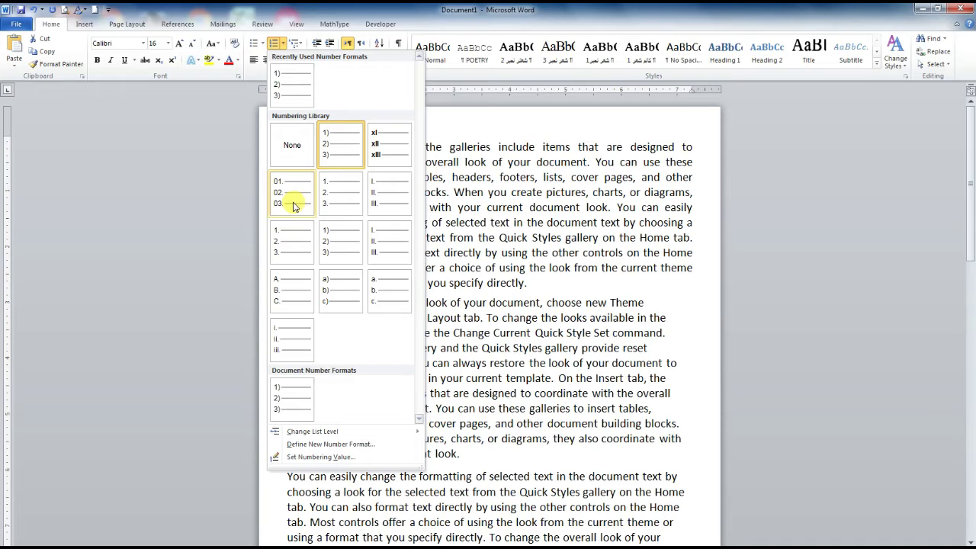
{"action": "left_click", "coordinate": [292, 290]}
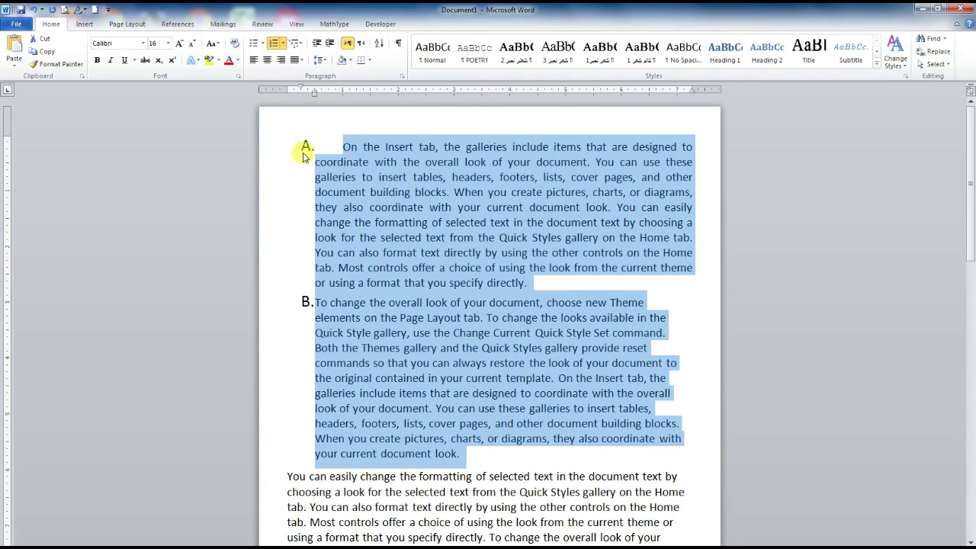
{"action": "left_click", "coordinate": [273, 44]}
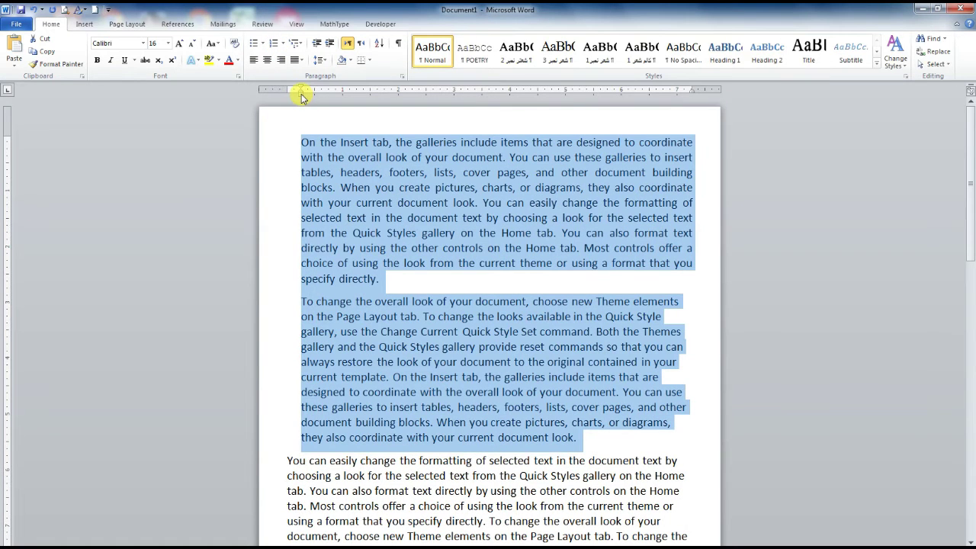
{"action": "key", "text": "ctrl+z"}
{"action": "key", "text": "ctrl+z"}
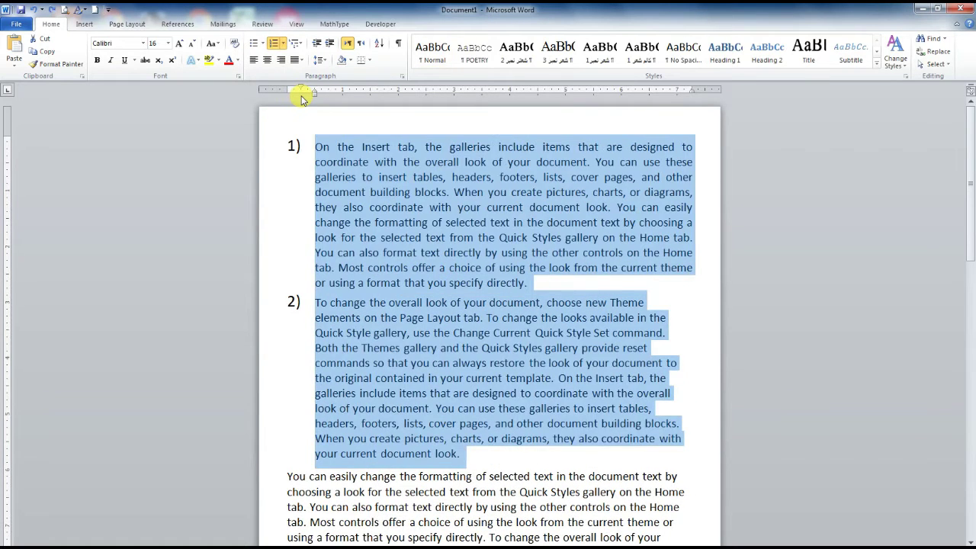
{"action": "key", "text": "ctrl+z"}
{"action": "key", "text": "ctrl+z"}
{"action": "key", "text": "ctrl+z"}
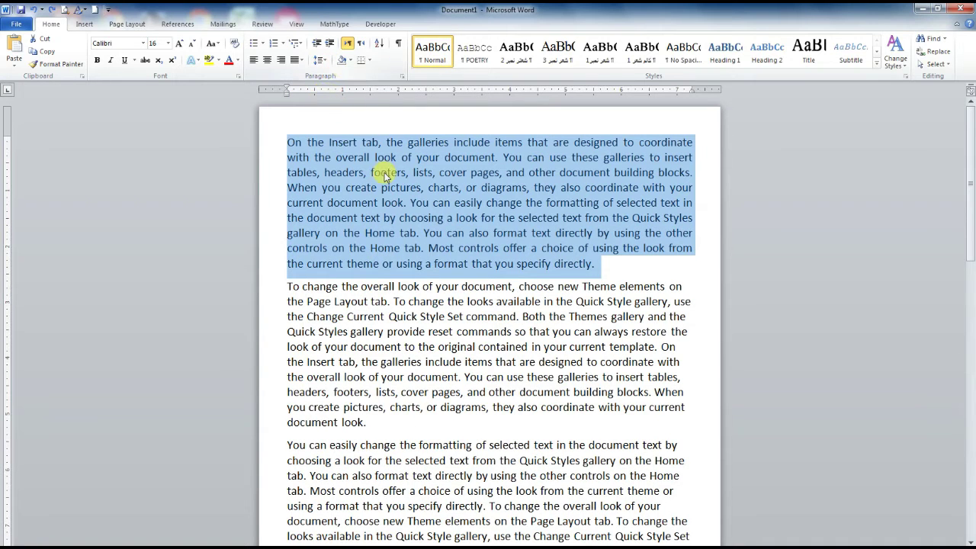
{"action": "left_click", "coordinate": [340, 137]}
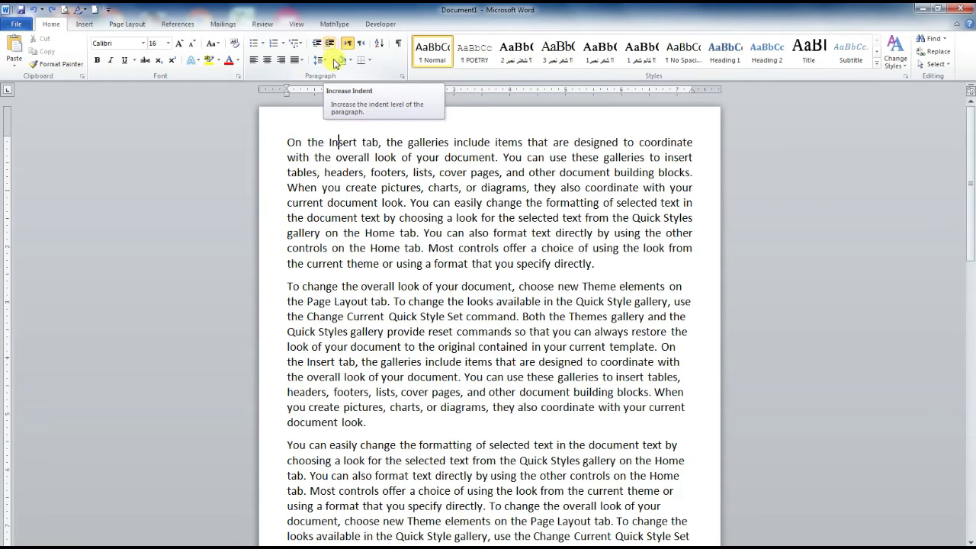
{"action": "left_click", "coordinate": [605, 262]}
{"action": "left_click_drag", "start_coordinate": [579, 262], "coordinate": [336, 144]}
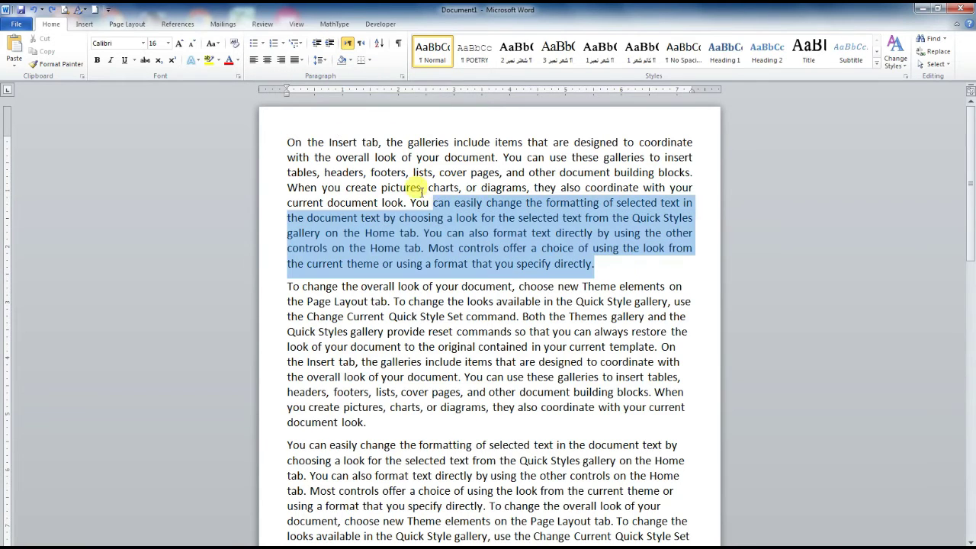
{"action": "mouse_move", "coordinate": [592, 263]}
{"action": "left_mouse_down"}
{"action": "mouse_move", "coordinate": [333, 141]}
{"action": "mouse_move", "coordinate": [288, 141]}
{"action": "left_mouse_up"}
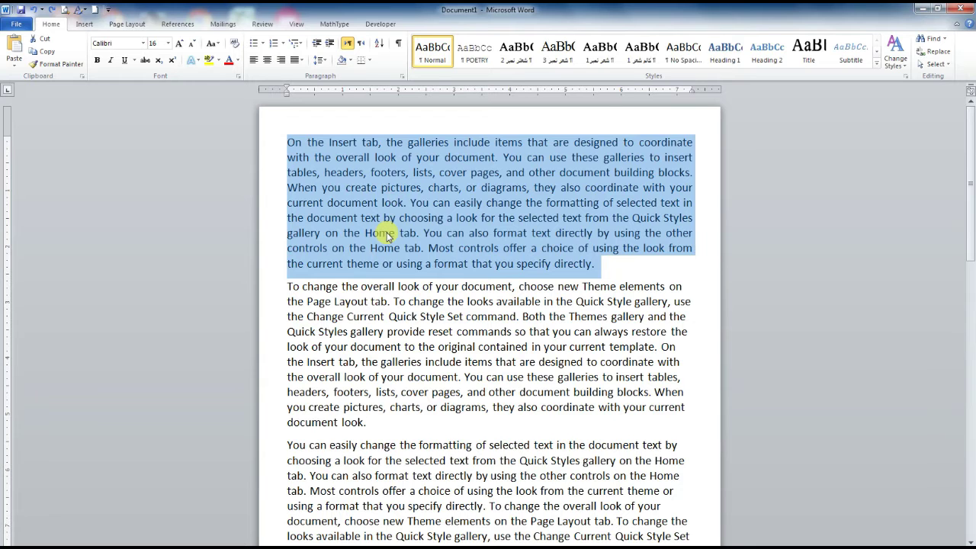
{"action": "left_click", "coordinate": [330, 44]}
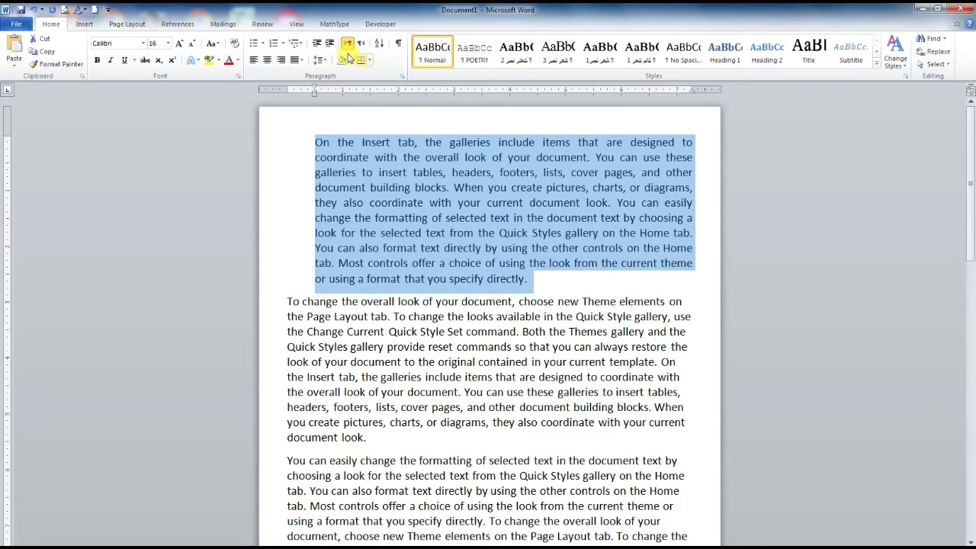
{"action": "left_click", "coordinate": [319, 46]}
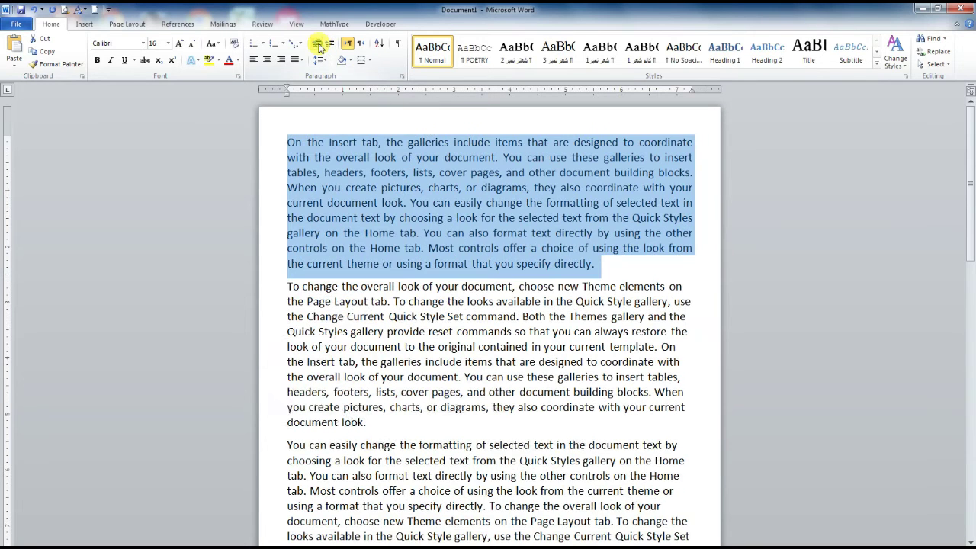
{"action": "left_click", "coordinate": [598, 265]}
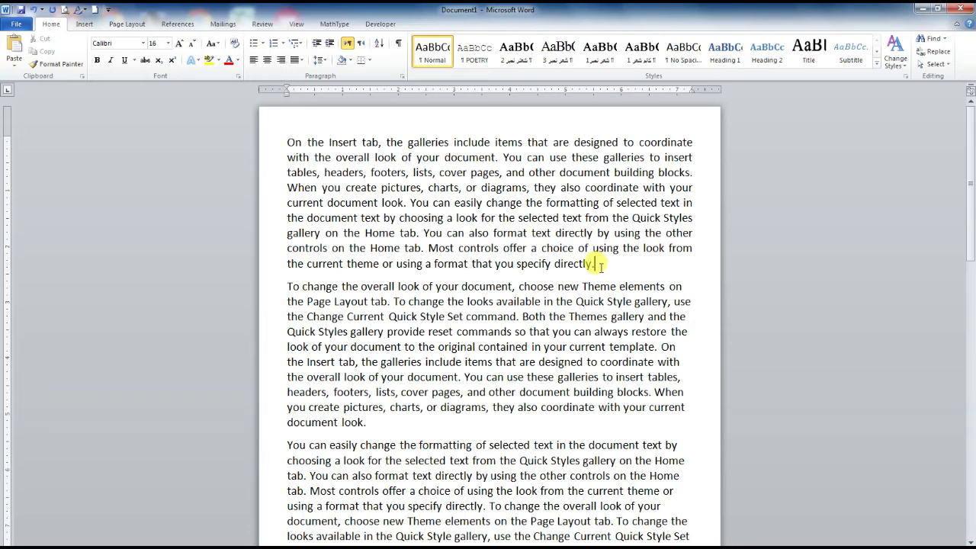
Lowercase 'The' and break the paragraph after 'On the Insert tab'.
{"action": "left_click", "coordinate": [386, 142]}
{"action": "key", "text": "Delete"}
{"action": "type", "text": "t"}
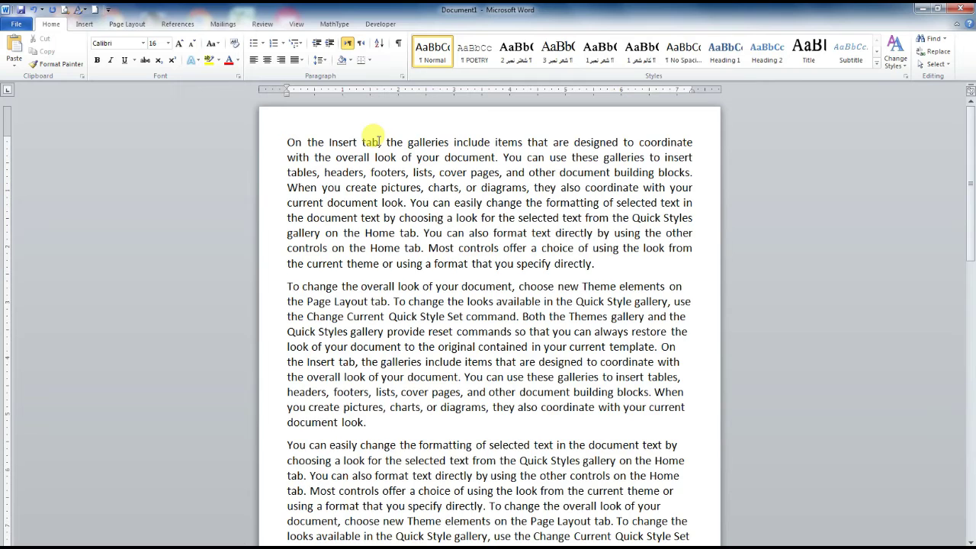
{"action": "left_click", "coordinate": [379, 142]}
{"action": "key", "text": "Return"}
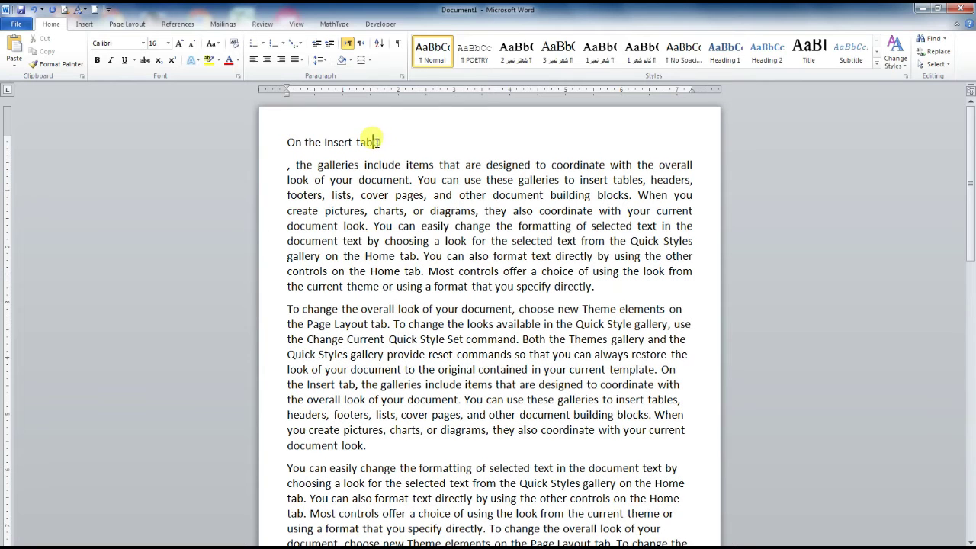
{"action": "left_click_drag", "start_coordinate": [375, 142], "coordinate": [285, 142]}
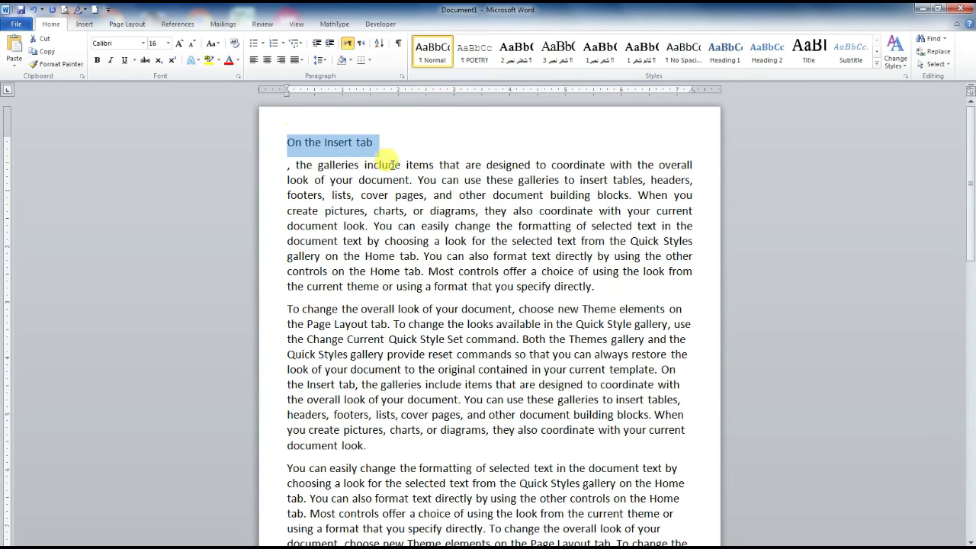
{"action": "left_click", "coordinate": [295, 162]}
{"action": "key", "text": "Delete"}
{"action": "type", "text": "t"}
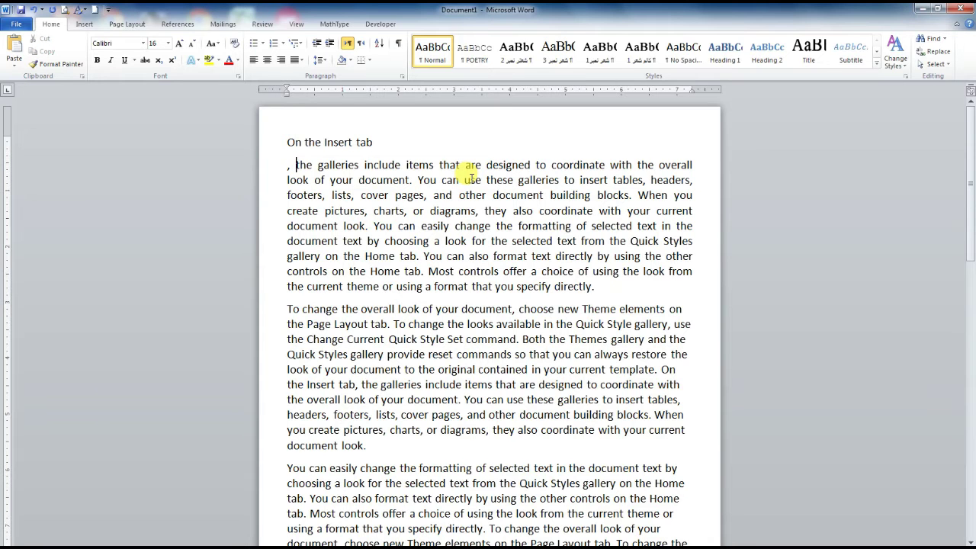
Break off 'the galleries include', 'items that' and 'are designed to' as separate lines and select them.
{"action": "key", "text": "ctrl+Right"}
{"action": "key", "text": "ctrl+Right"}
{"action": "key", "text": "ctrl+Right"}
{"action": "key", "text": "Left"}
{"action": "key", "text": "Return"}
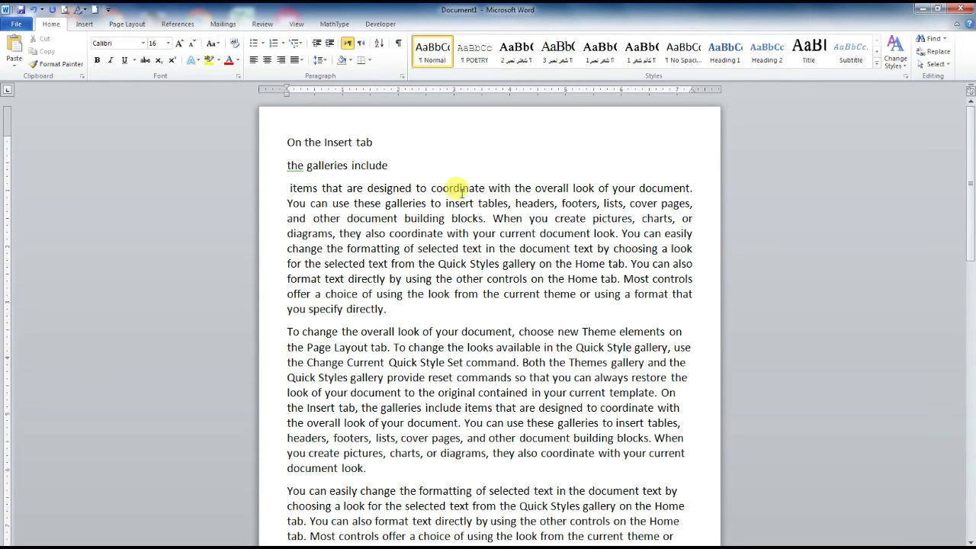
{"action": "key", "text": "Delete"}
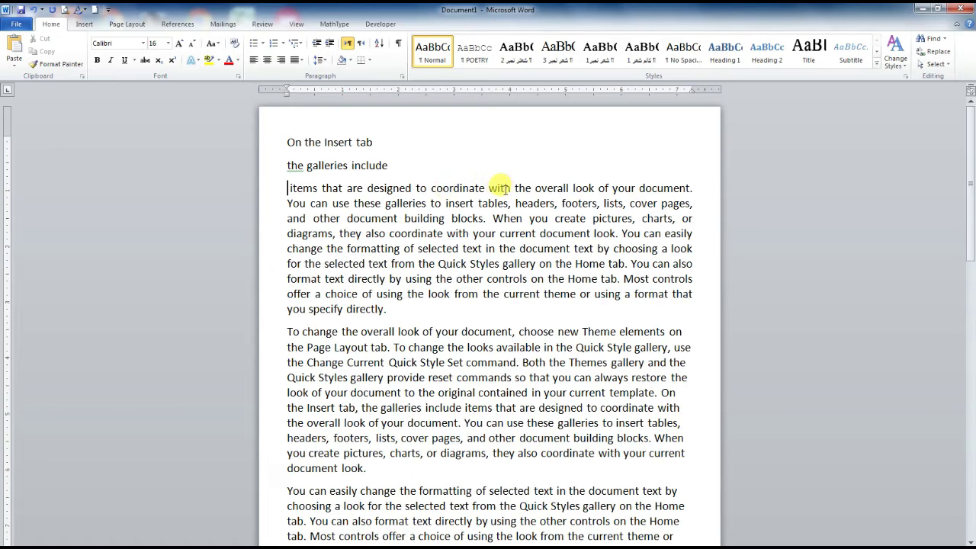
{"action": "left_click", "coordinate": [341, 187]}
{"action": "key", "text": "Return"}
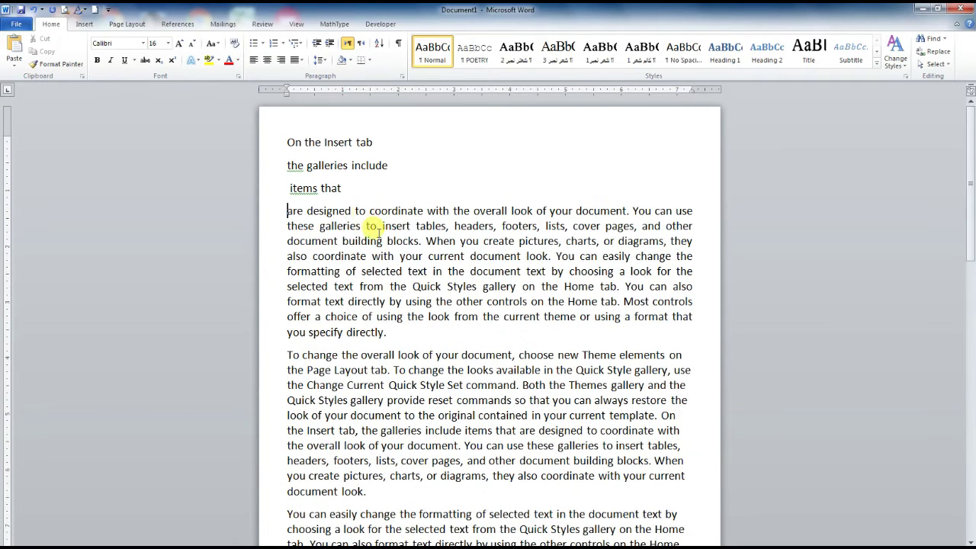
{"action": "left_click", "coordinate": [391, 224]}
{"action": "key", "text": "Return"}
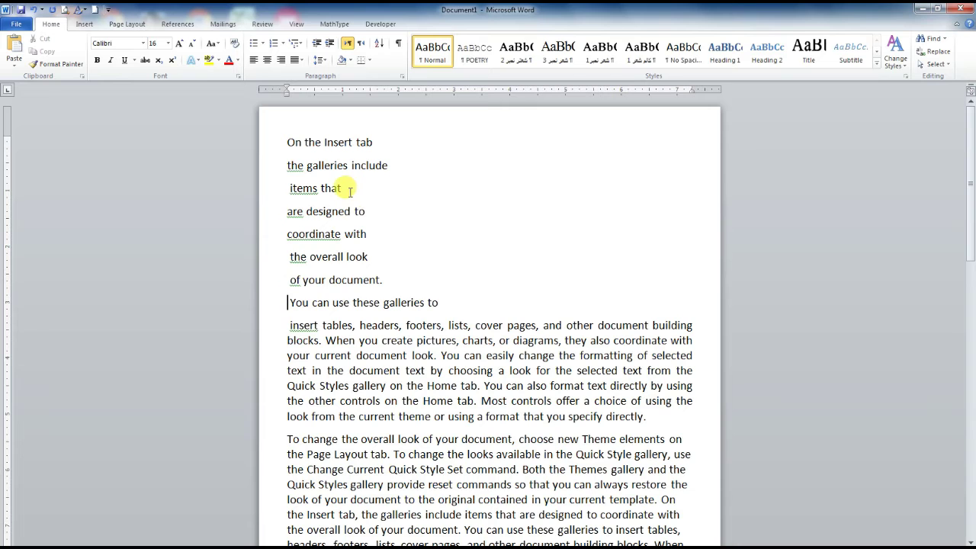
{"action": "left_click_drag", "start_coordinate": [366, 207], "coordinate": [252, 161]}
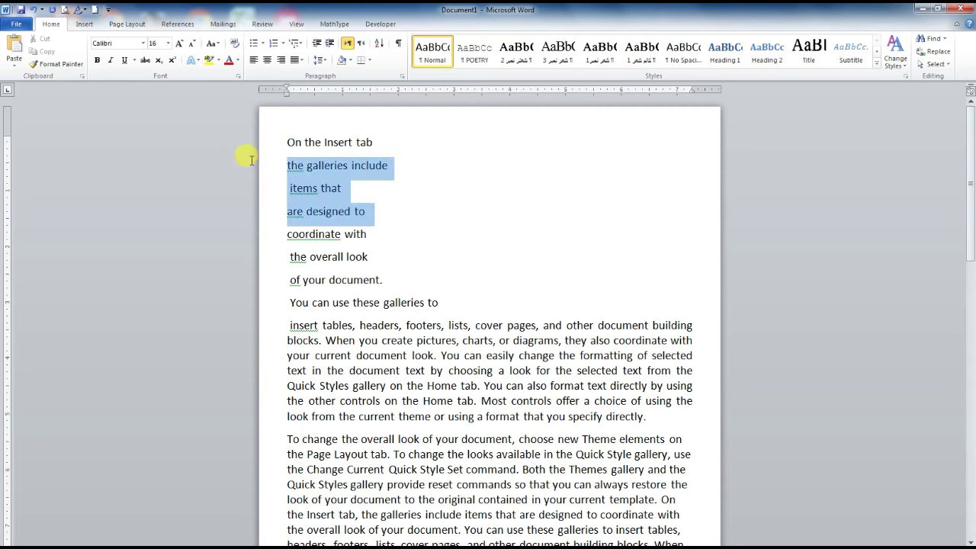
Indent all three lines once, 'items that' and 'are designed to' twice, and 'are designed to' three times.
{"action": "left_click", "coordinate": [329, 48]}
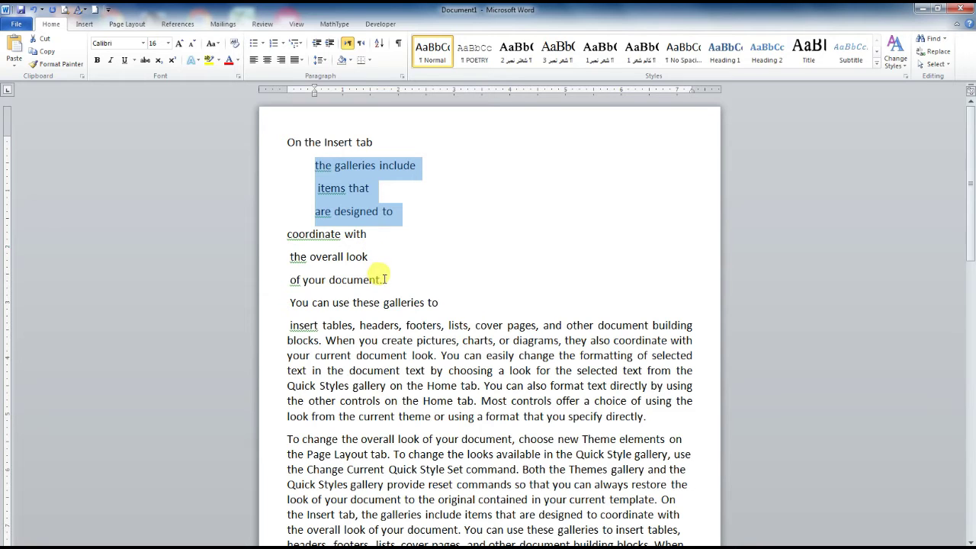
{"action": "left_click", "coordinate": [370, 256]}
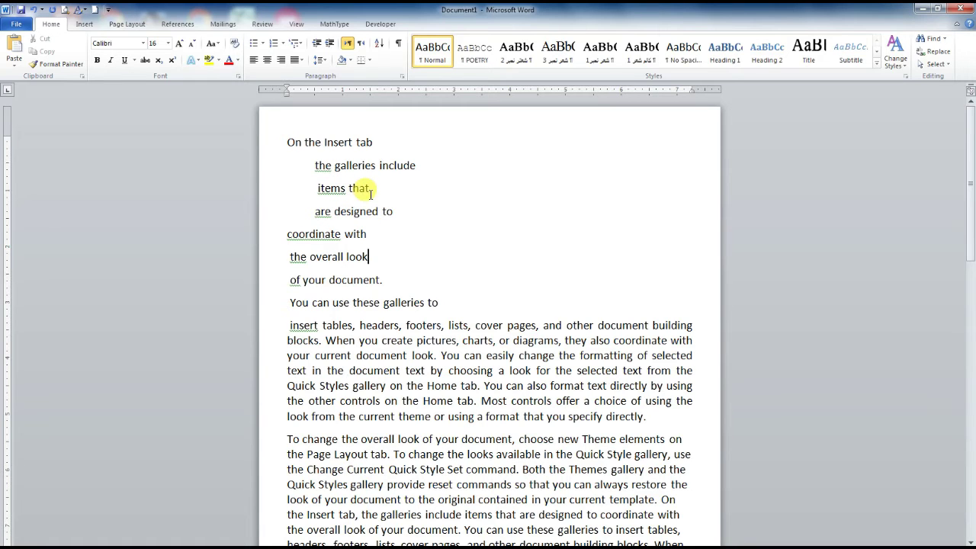
{"action": "left_click_drag", "start_coordinate": [395, 211], "coordinate": [337, 190]}
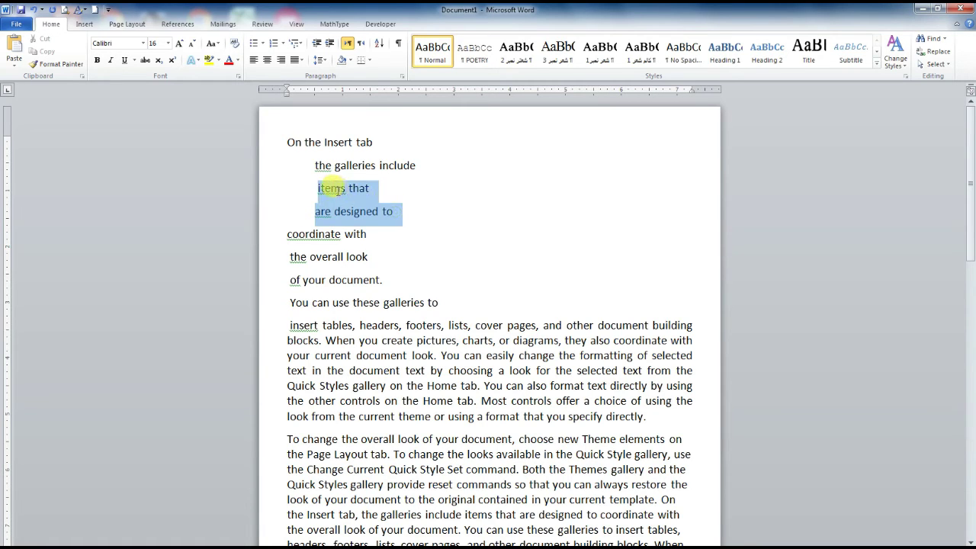
{"action": "left_click", "coordinate": [327, 46]}
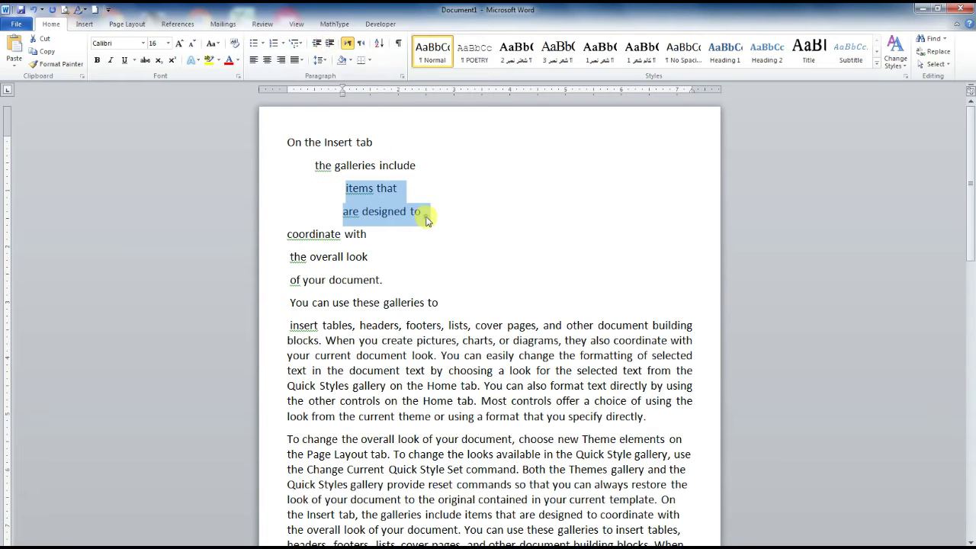
{"action": "left_click_drag", "start_coordinate": [427, 218], "coordinate": [340, 212]}
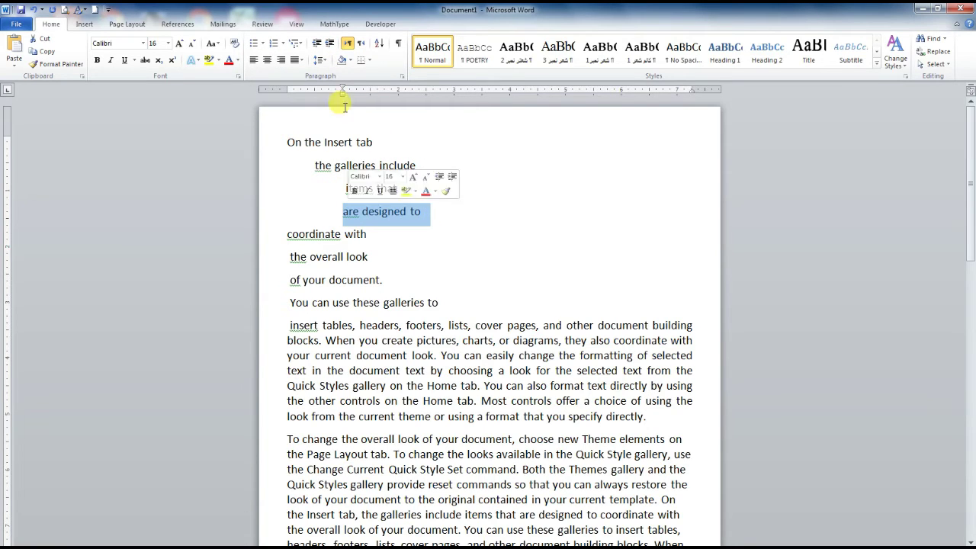
{"action": "left_click", "coordinate": [329, 44]}
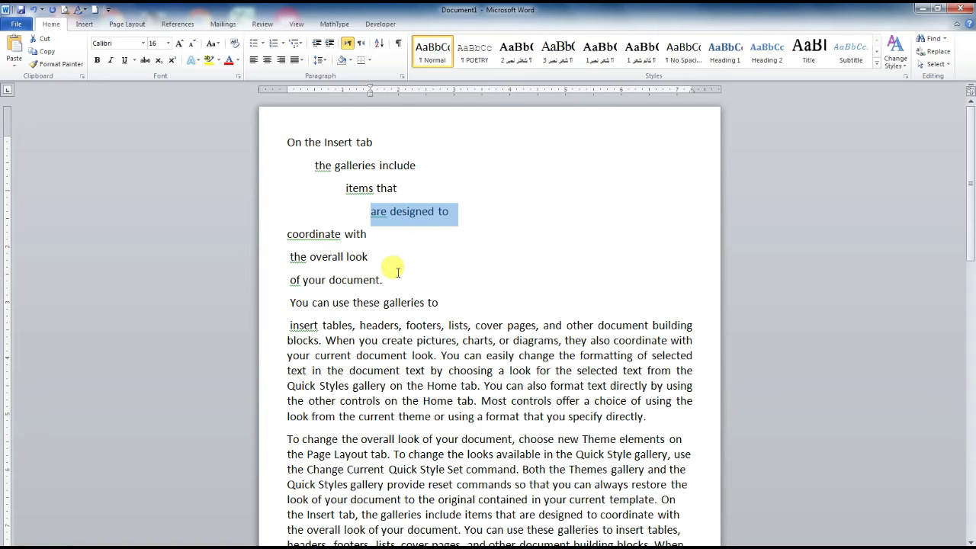
{"action": "left_click", "coordinate": [458, 214]}
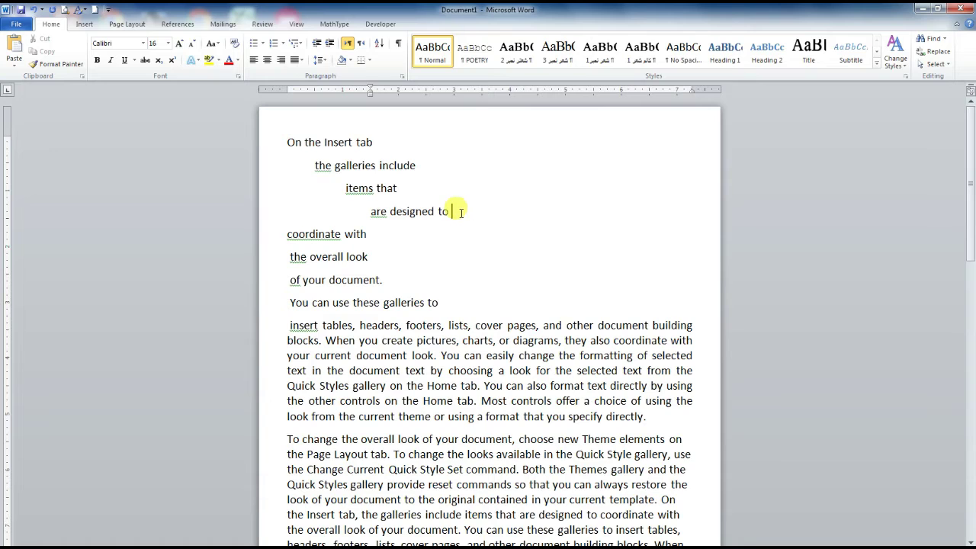
Apply the 1) i) (i) multilevel list style to the lines 'On the Insert tab' through 'are designed to'.
{"action": "left_click_drag", "start_coordinate": [458, 212], "coordinate": [286, 149]}
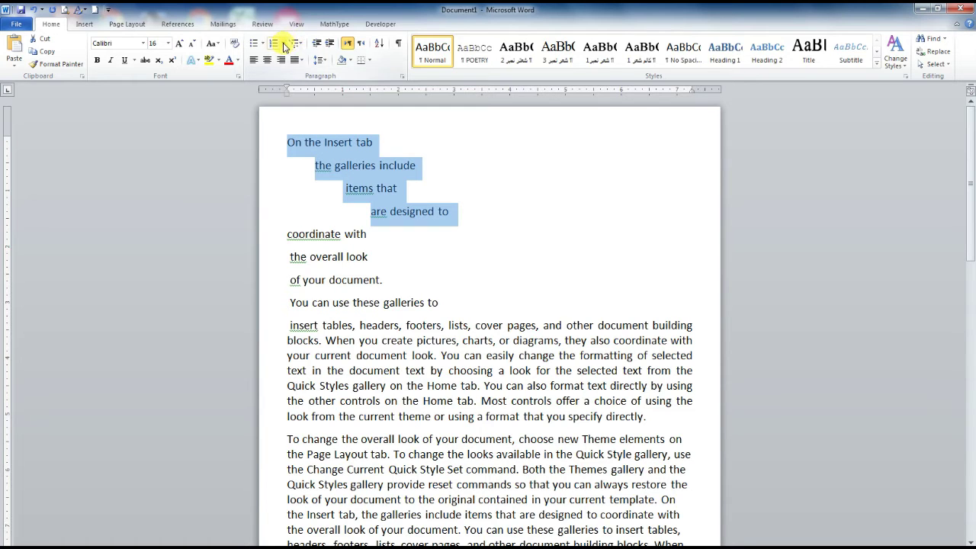
{"action": "left_click", "coordinate": [302, 47]}
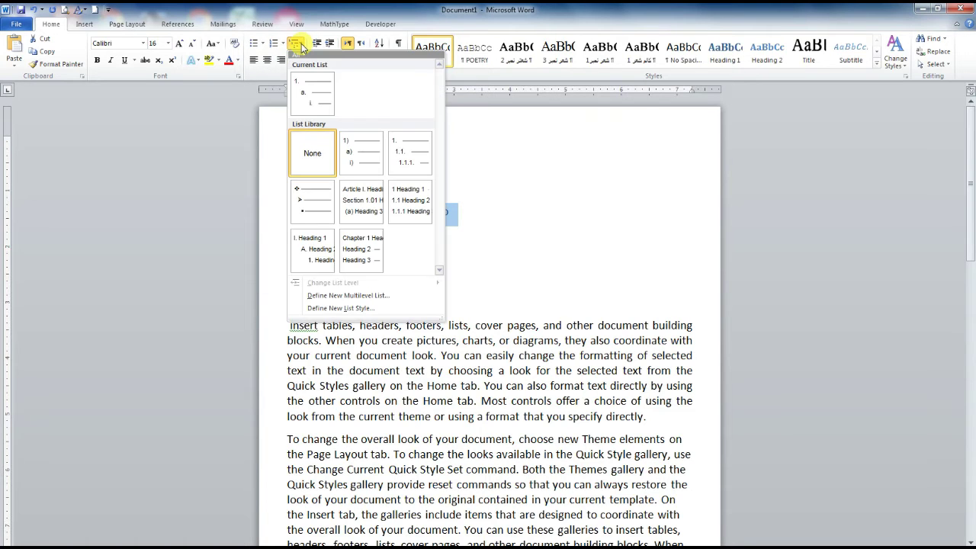
{"action": "mouse_move", "coordinate": [342, 130]}
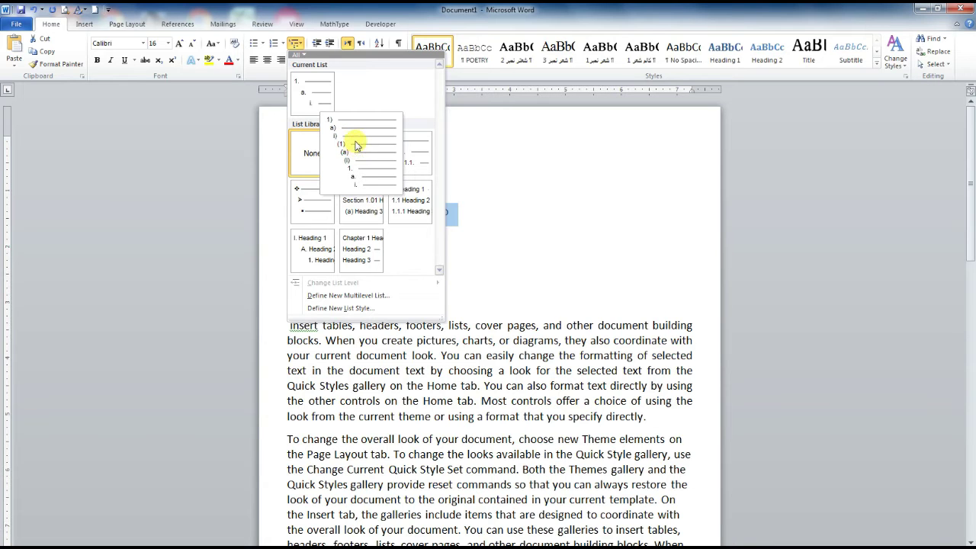
{"action": "left_click", "coordinate": [356, 145]}
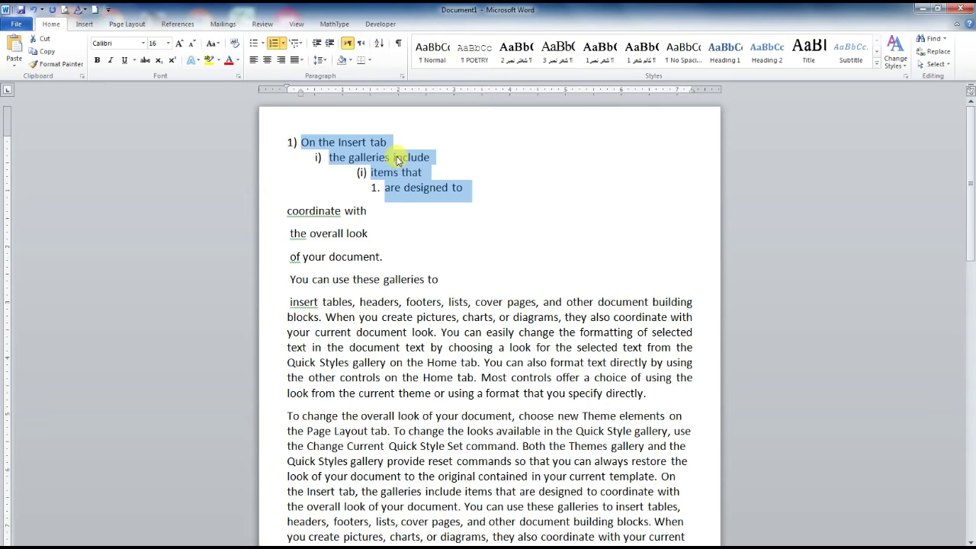
{"action": "left_click", "coordinate": [473, 147]}
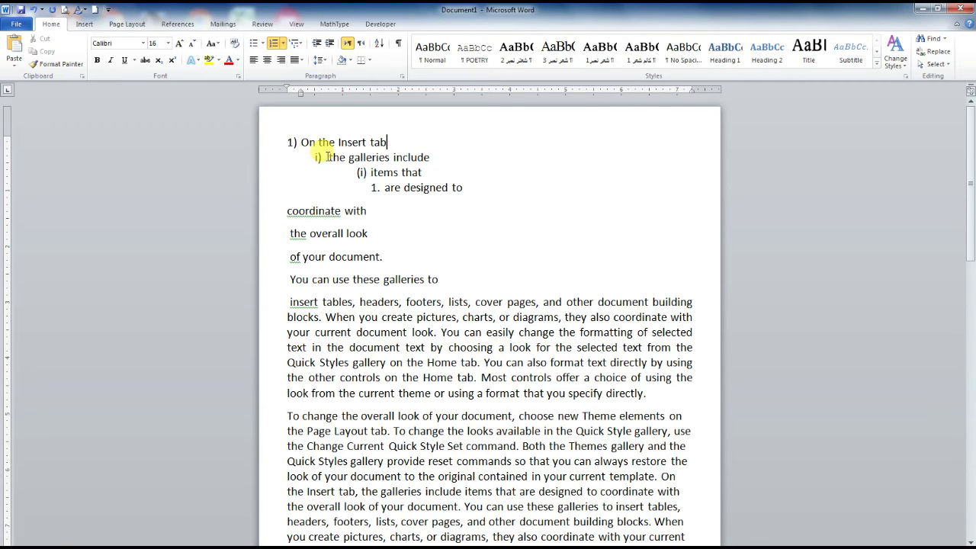
Paste 'items that' into new list items (ii)–(v), delete the empty (vi) item, and select the sub-list numbers.
{"action": "left_click", "coordinate": [423, 173]}
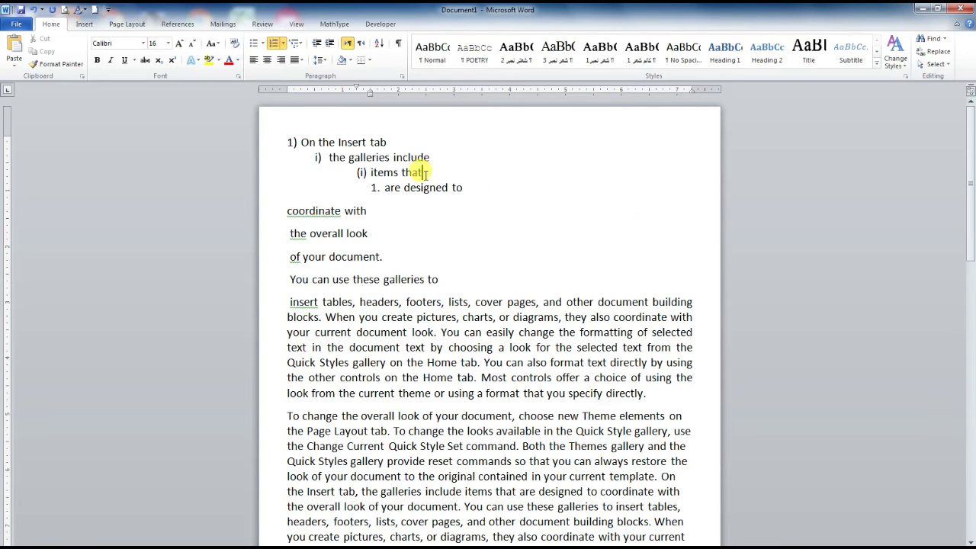
{"action": "left_click_drag", "start_coordinate": [427, 173], "coordinate": [371, 173]}
{"action": "key", "text": "ctrl+c"}
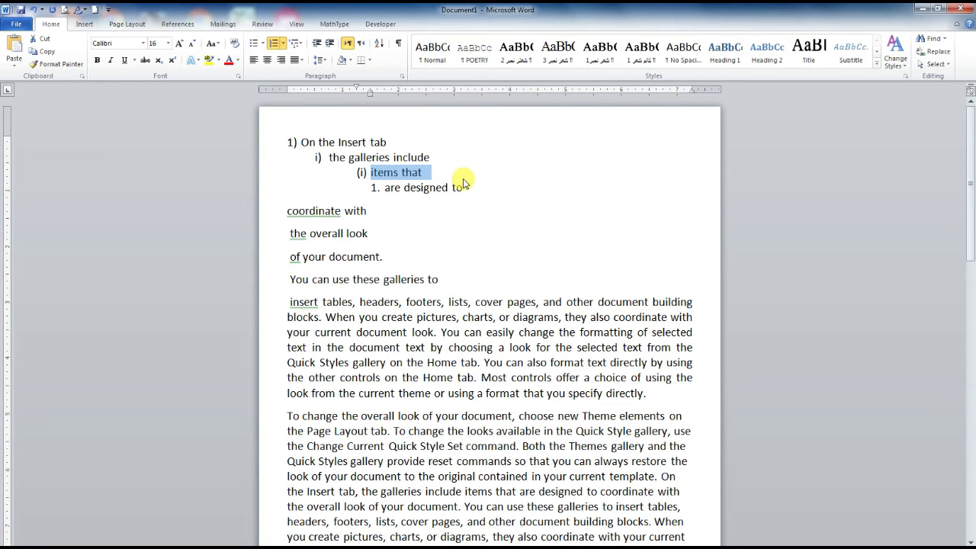
{"action": "left_click", "coordinate": [428, 173]}
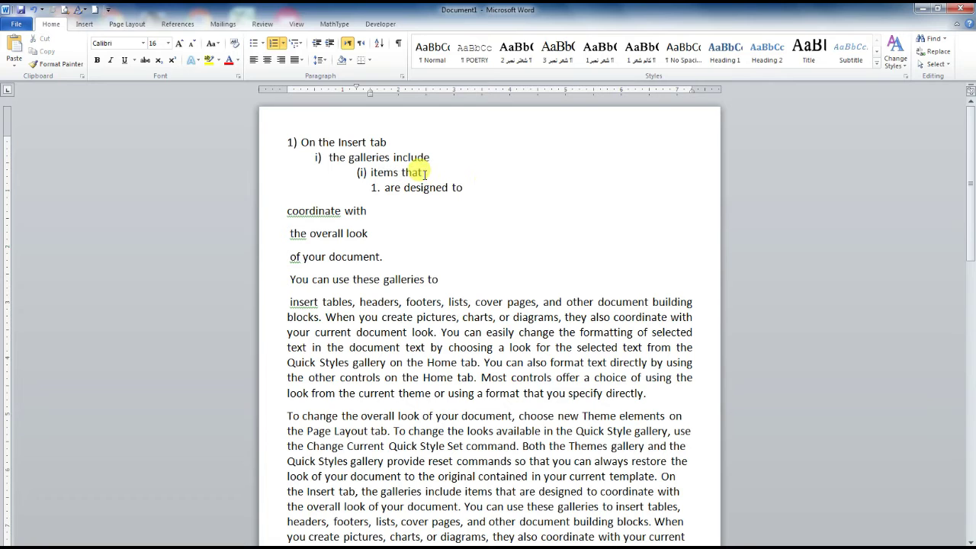
{"action": "key", "text": "Return"}
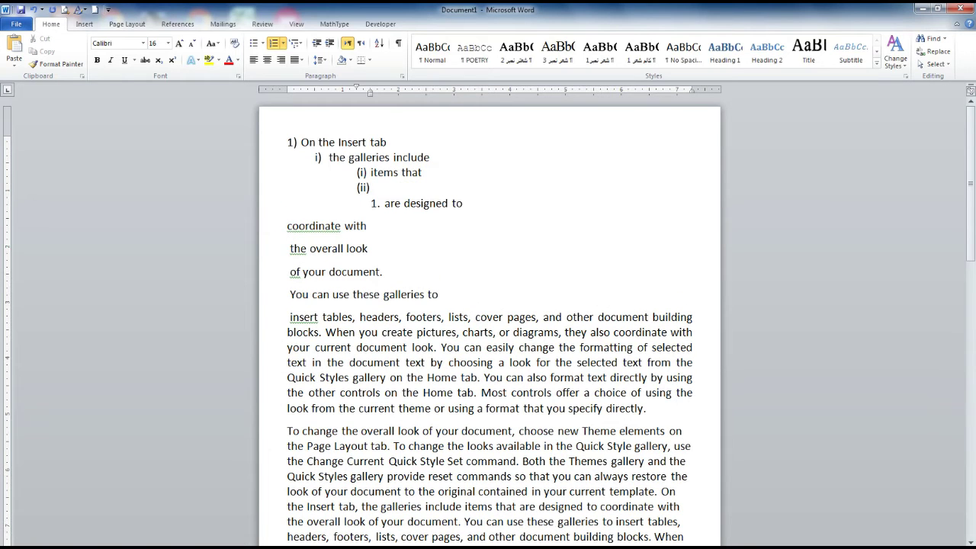
{"action": "key", "text": "ctrl+v"}
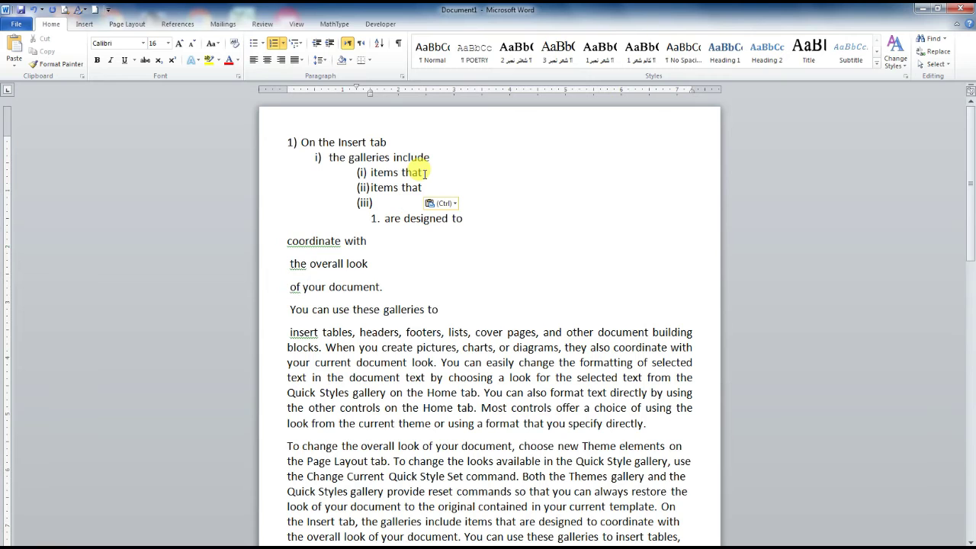
{"action": "key", "text": "ctrl+v"}
{"action": "key", "text": "ctrl+v"}
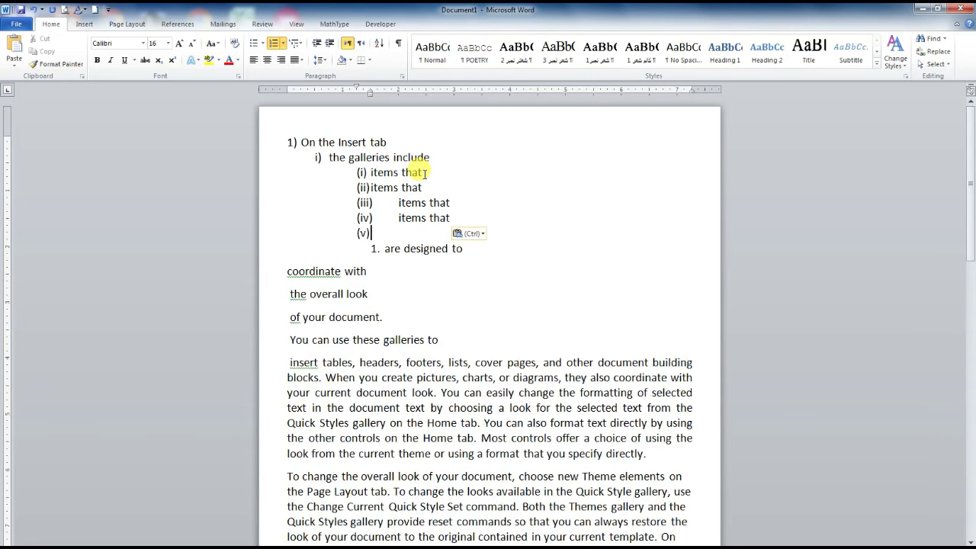
{"action": "key", "text": "ctrl+v"}
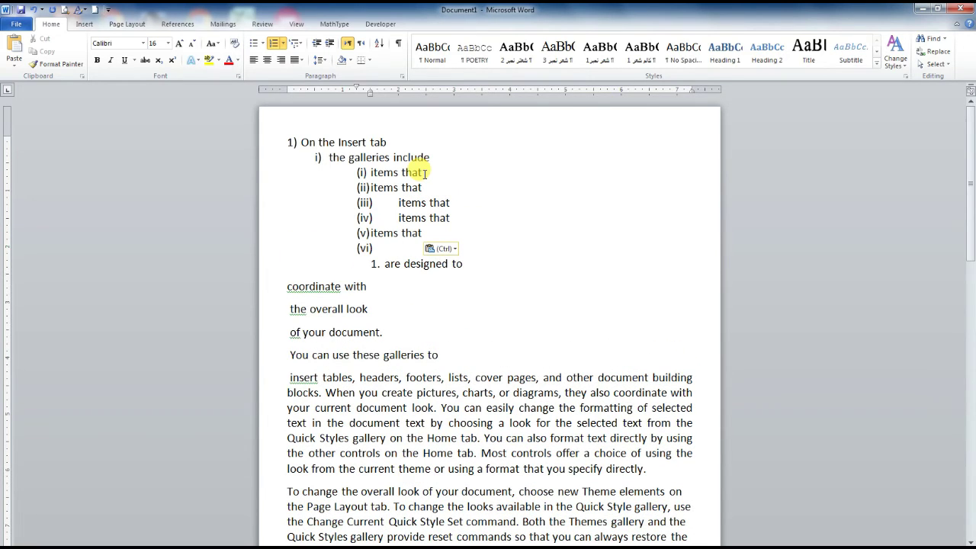
{"action": "key", "text": "BackSpace"}
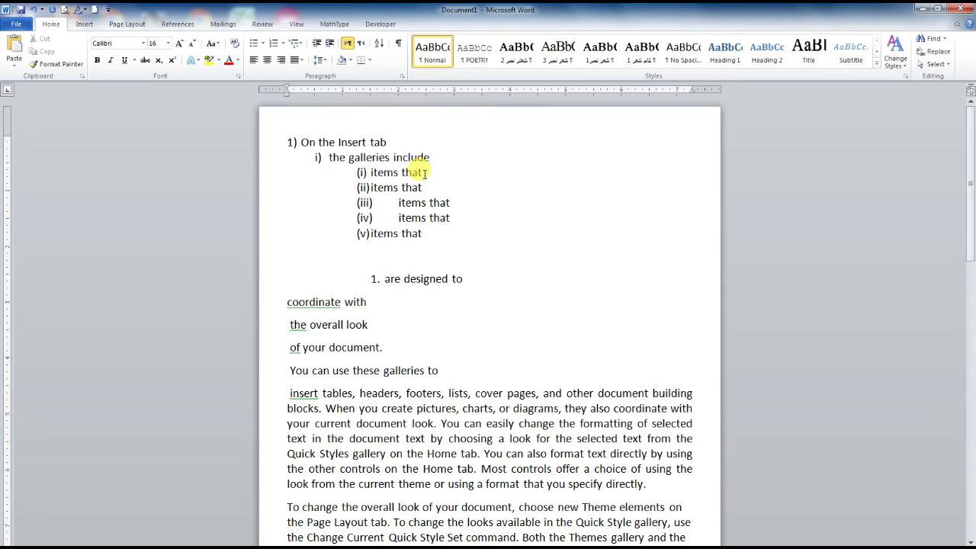
{"action": "key", "text": "BackSpace"}
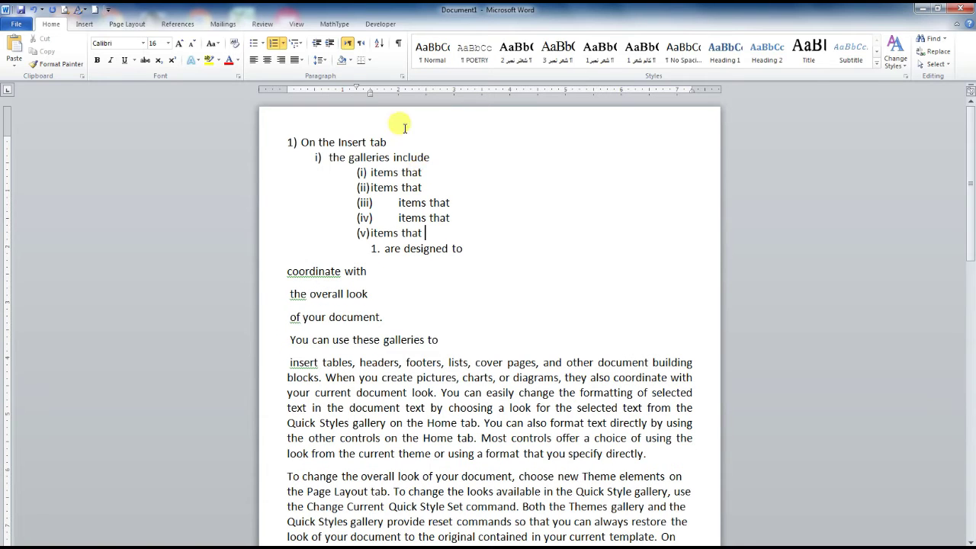
{"action": "left_click_drag", "start_coordinate": [459, 217], "coordinate": [354, 204]}
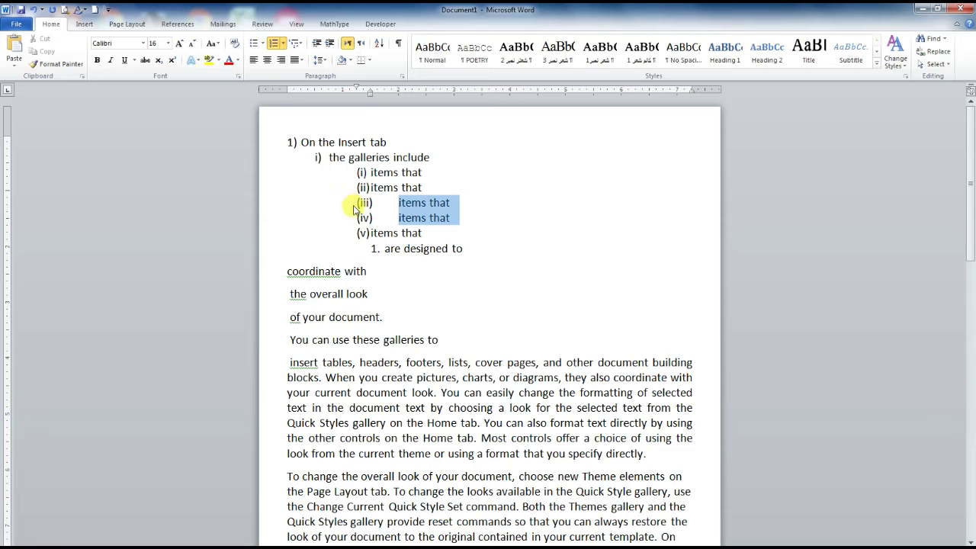
{"action": "left_click", "coordinate": [439, 218]}
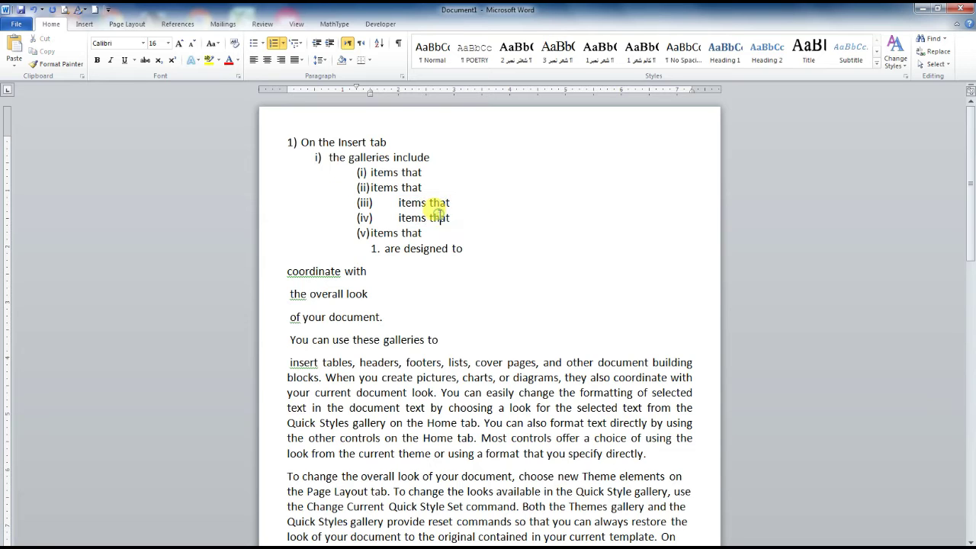
{"action": "left_click", "coordinate": [362, 172]}
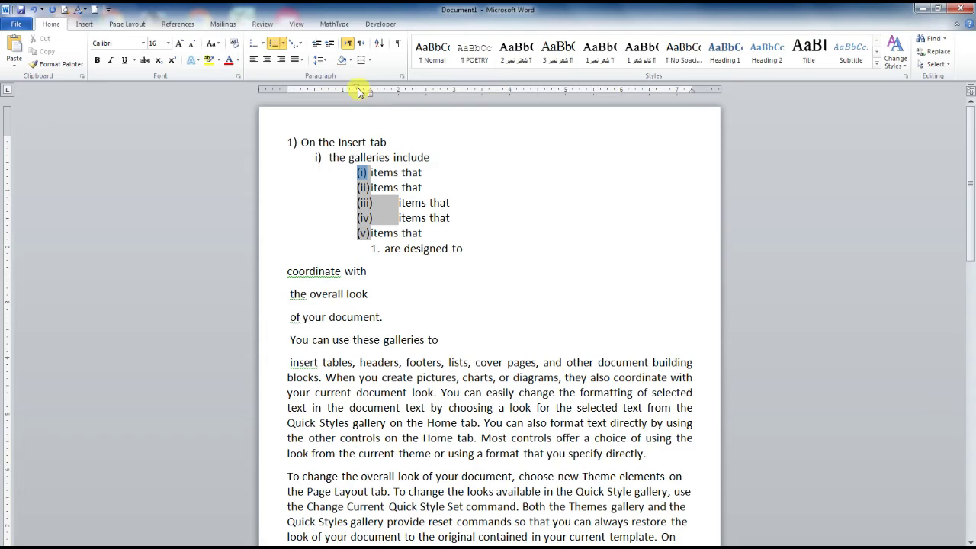
{"action": "left_click_drag", "start_coordinate": [357, 90], "coordinate": [351, 91]}
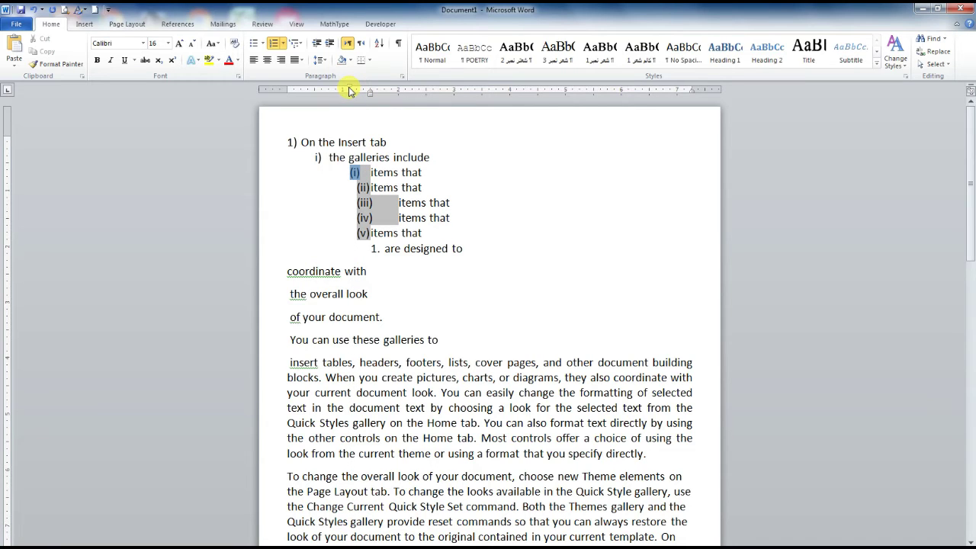
{"action": "left_click_drag", "start_coordinate": [350, 91], "coordinate": [357, 92]}
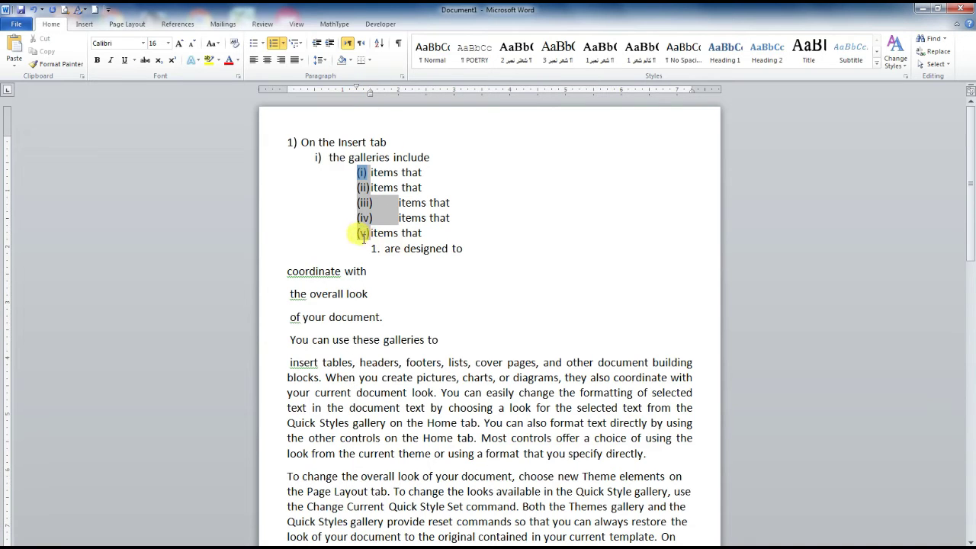
{"action": "left_click", "coordinate": [433, 231]}
{"action": "left_click_drag", "start_coordinate": [432, 231], "coordinate": [361, 175]}
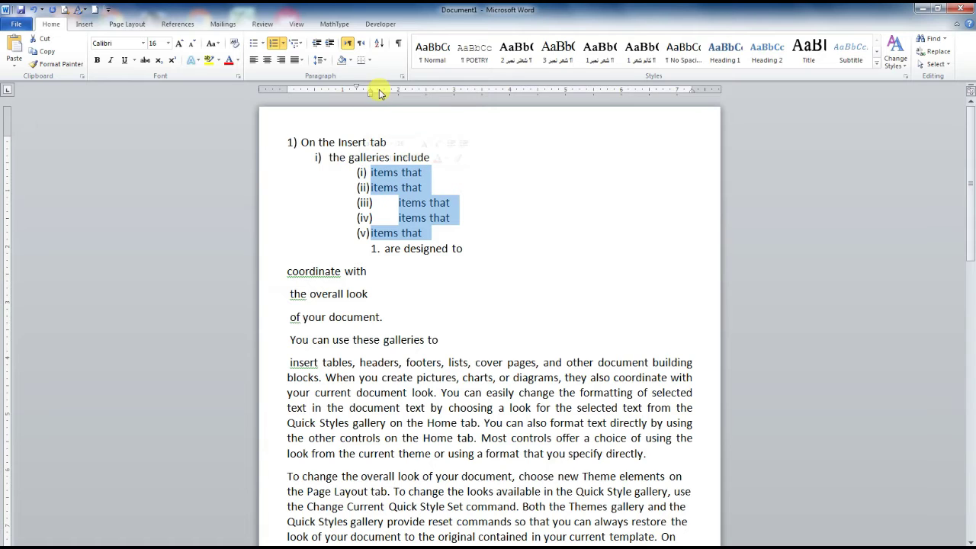
{"action": "left_click_drag", "start_coordinate": [371, 95], "coordinate": [379, 95]}
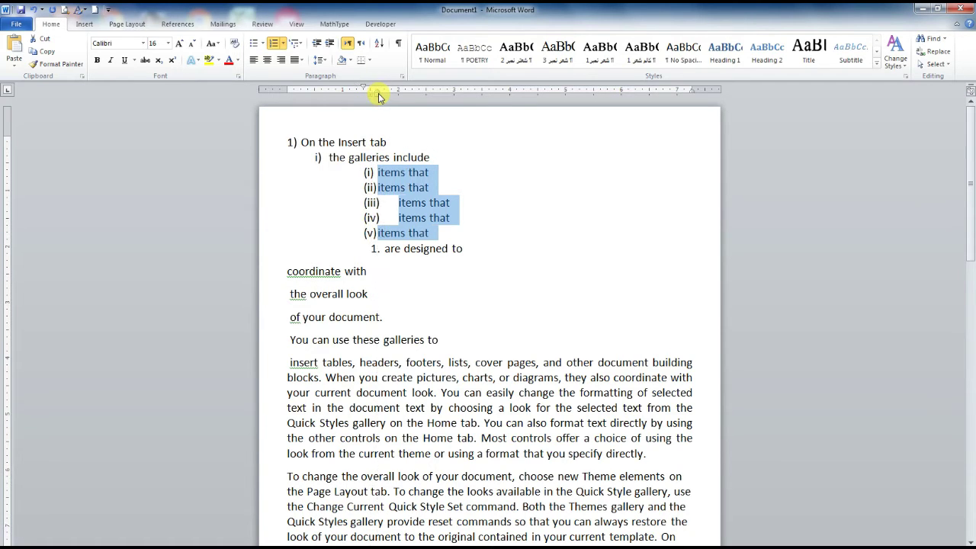
{"action": "left_click_drag", "start_coordinate": [379, 95], "coordinate": [396, 92]}
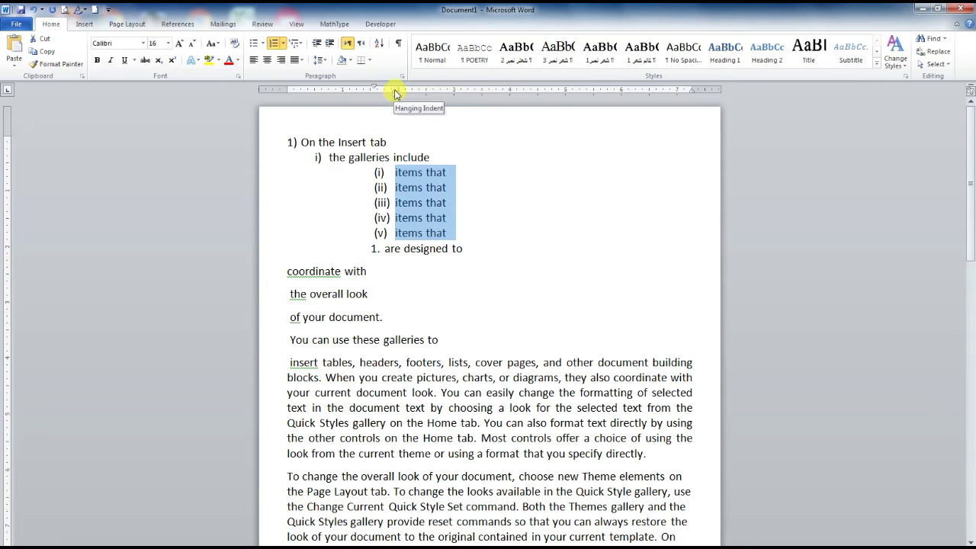
{"action": "left_click_drag", "start_coordinate": [395, 93], "coordinate": [406, 93]}
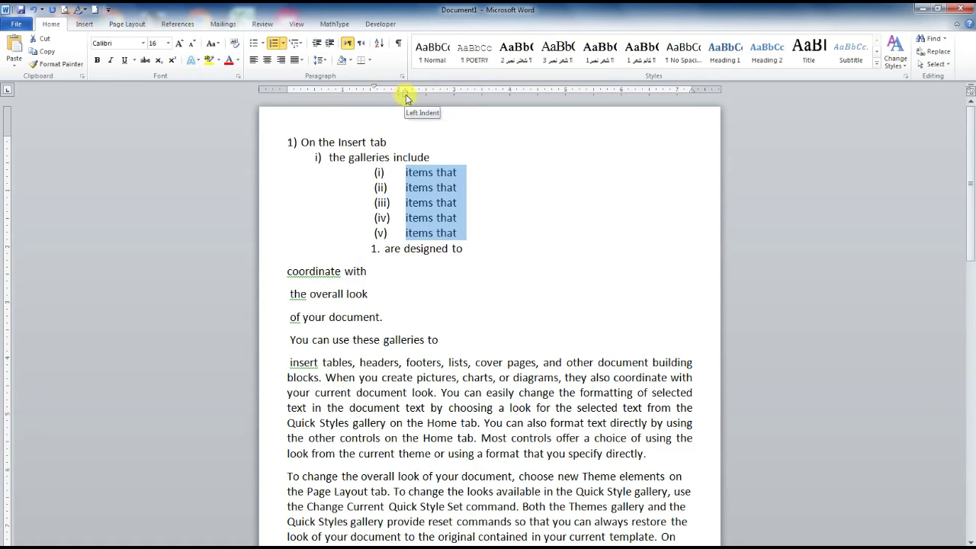
{"action": "left_click_drag", "start_coordinate": [407, 97], "coordinate": [381, 99]}
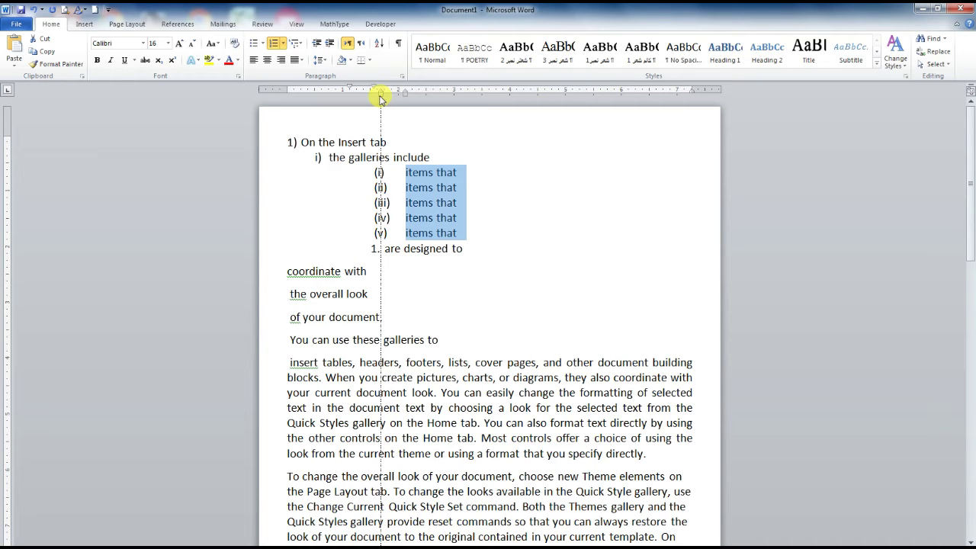
{"action": "left_click_drag", "start_coordinate": [381, 99], "coordinate": [377, 99]}
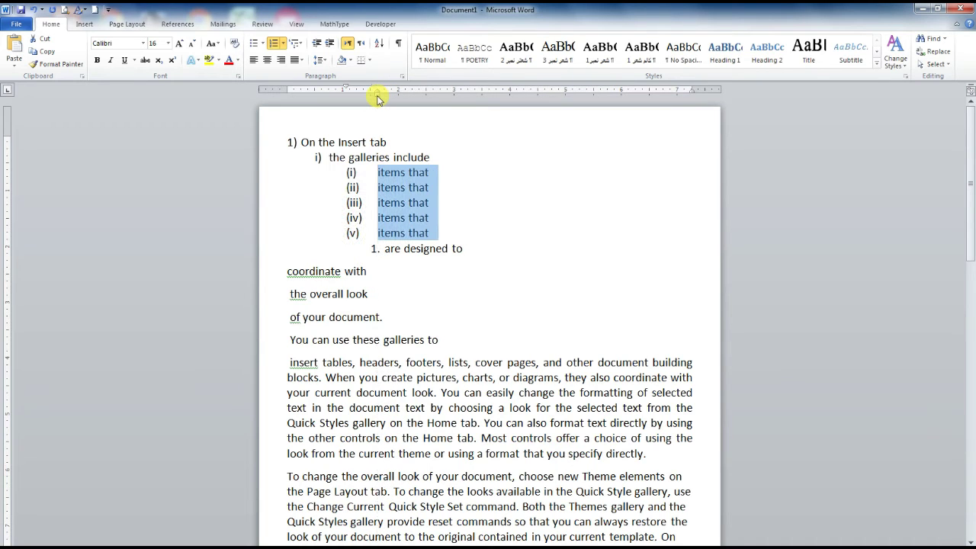
{"action": "left_click", "coordinate": [386, 204]}
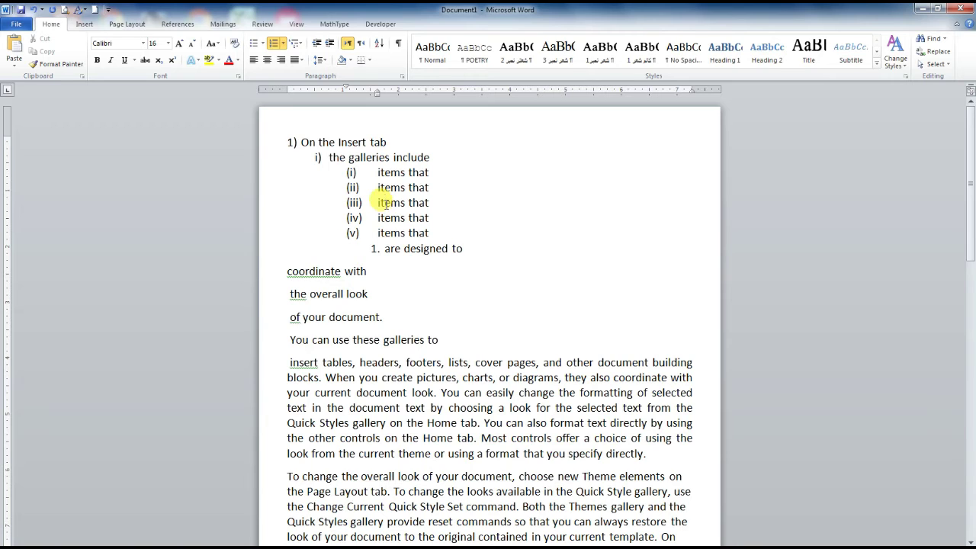
{"action": "key", "text": "ctrl+z"}
{"action": "left_click", "coordinate": [493, 200]}
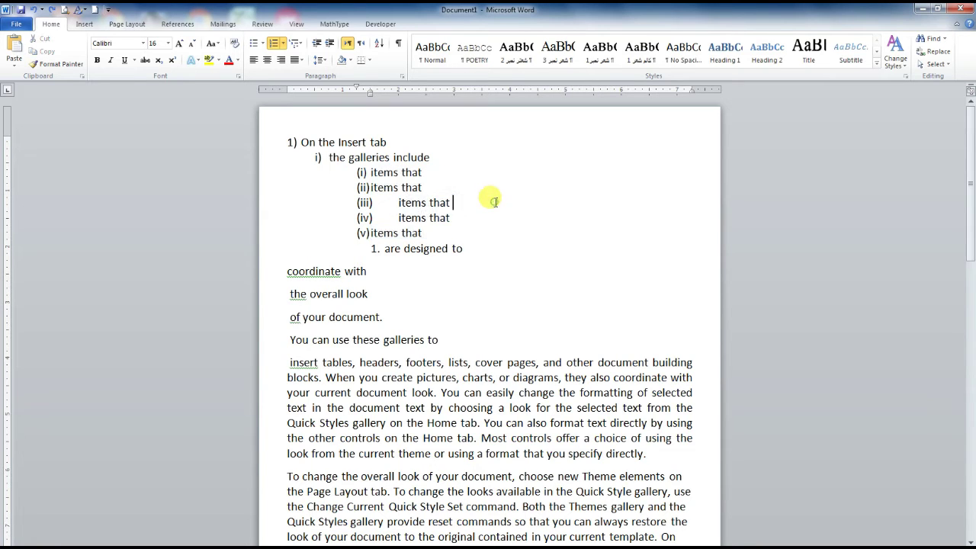
{"action": "left_click", "coordinate": [361, 172]}
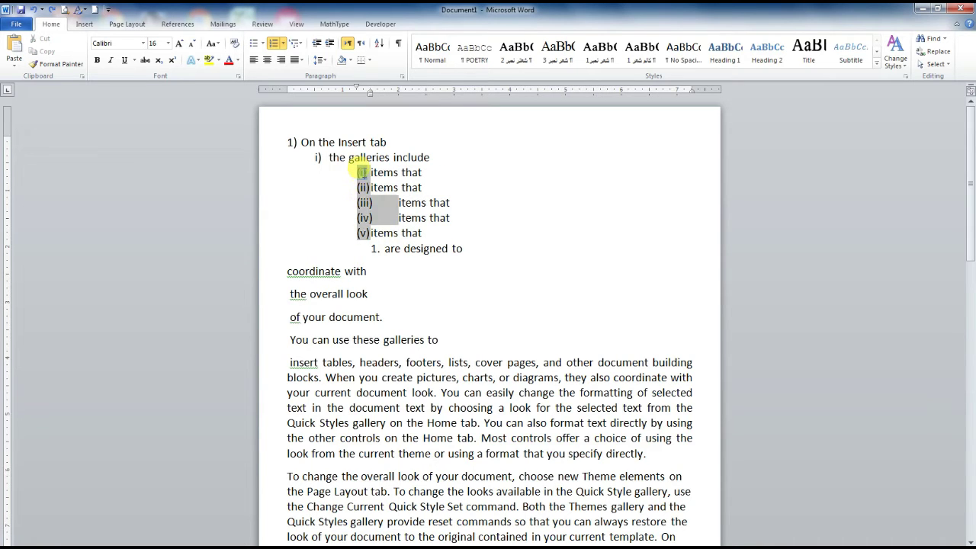
{"action": "left_click", "coordinate": [282, 43]}
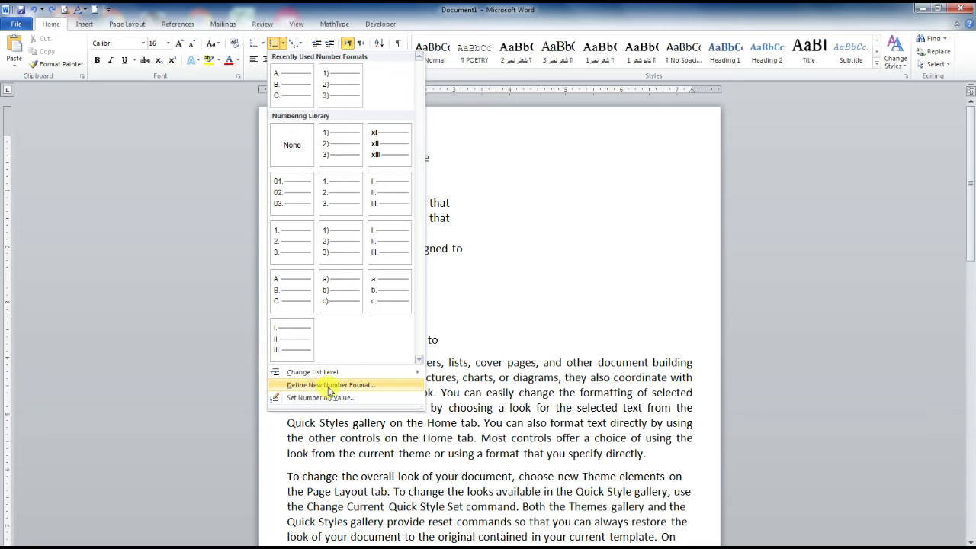
{"action": "left_click", "coordinate": [334, 385]}
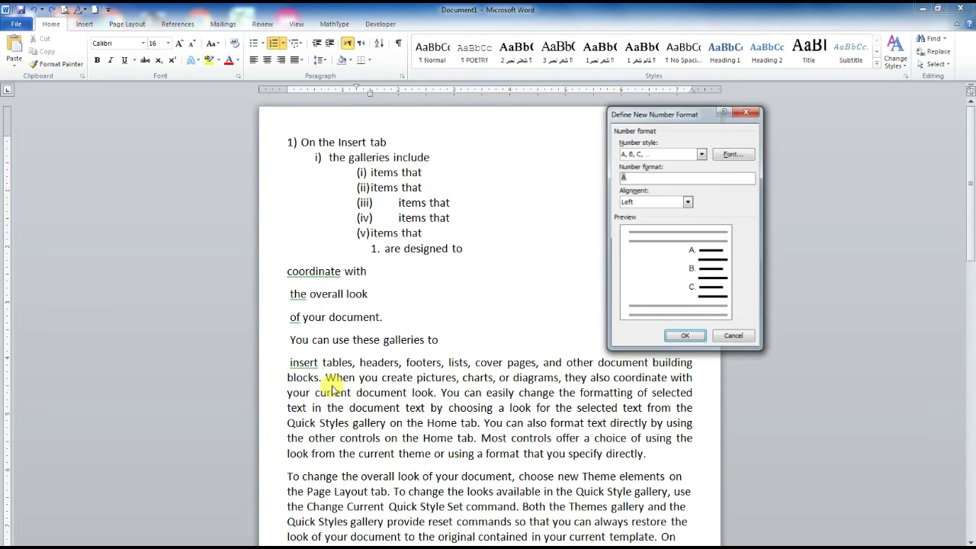
{"action": "left_click", "coordinate": [686, 202]}
{"action": "left_click", "coordinate": [627, 228]}
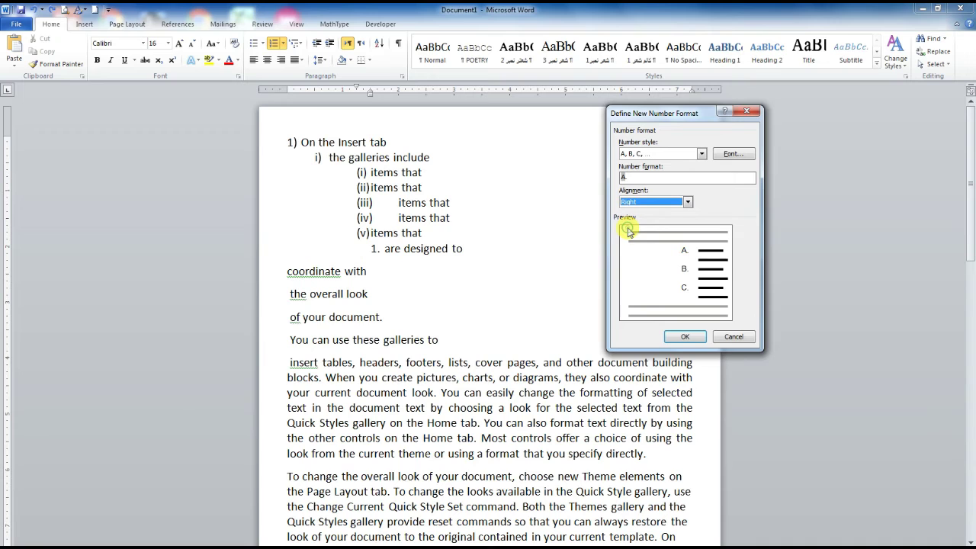
{"action": "left_click", "coordinate": [685, 336]}
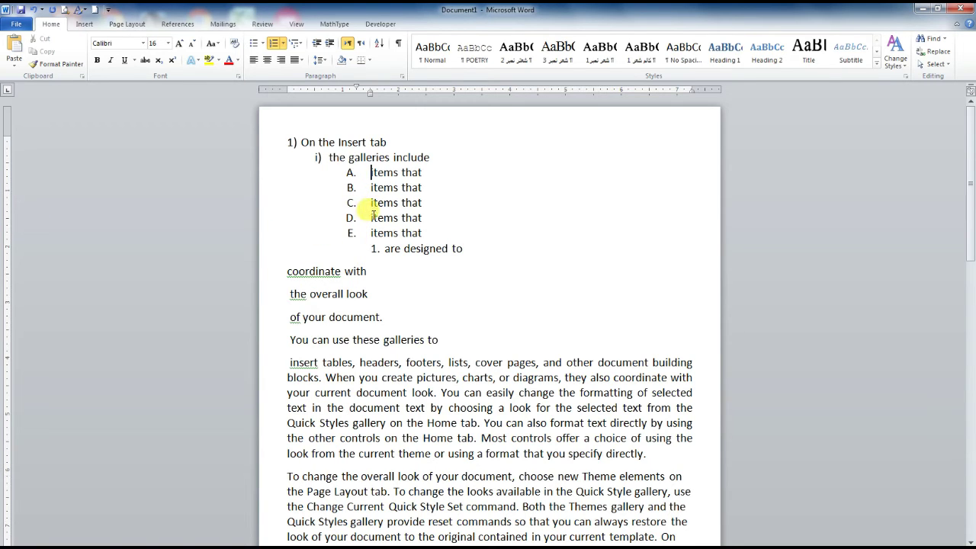
{"action": "left_click", "coordinate": [284, 44]}
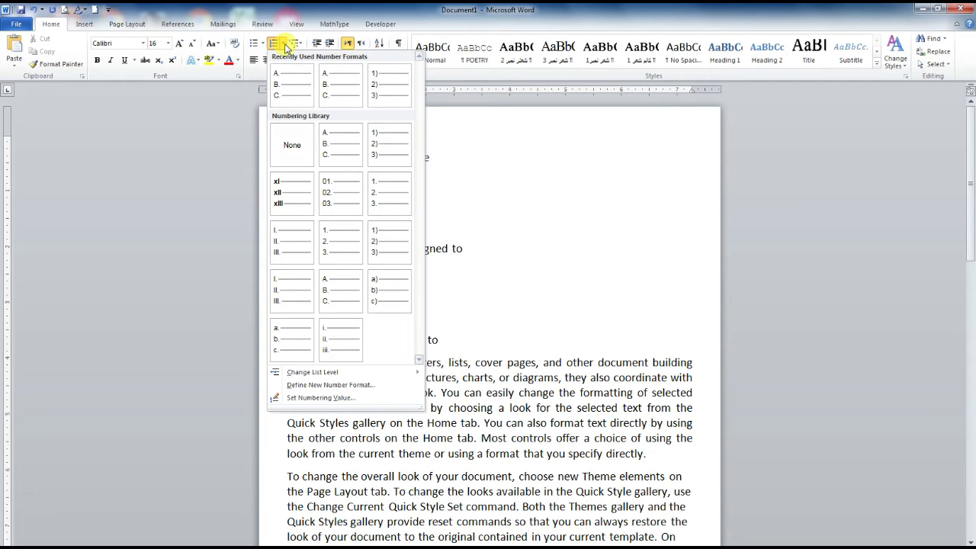
{"action": "left_click", "coordinate": [330, 385]}
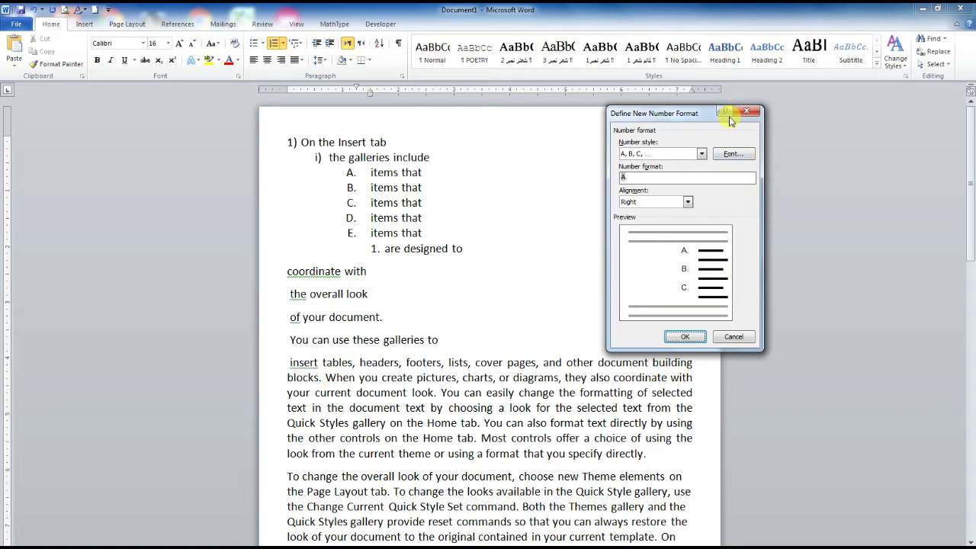
{"action": "left_click", "coordinate": [746, 111]}
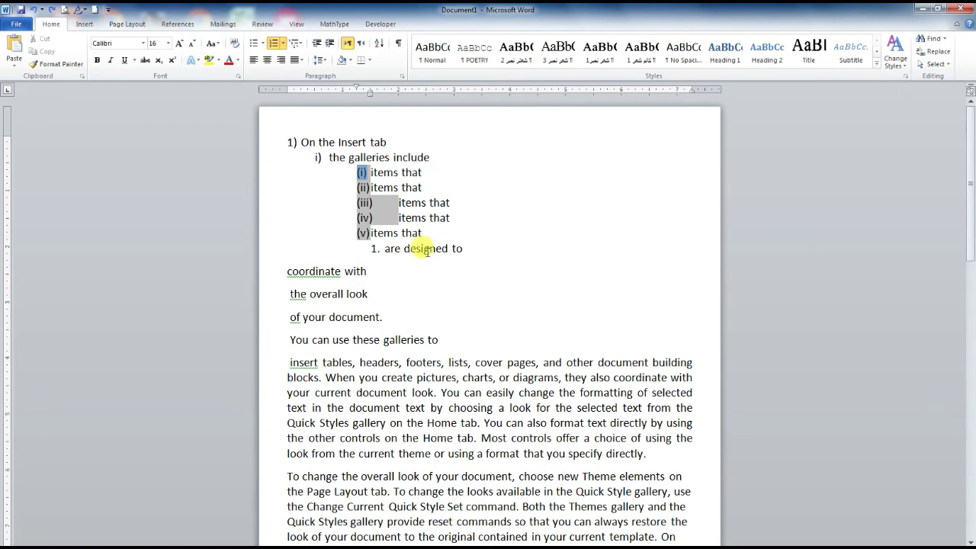
{"action": "left_click", "coordinate": [282, 44]}
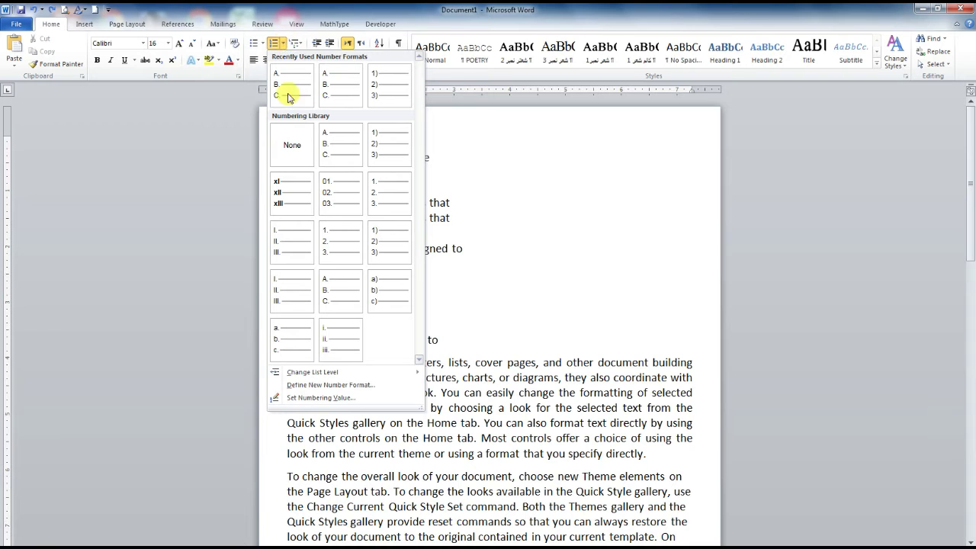
{"action": "left_click", "coordinate": [312, 384]}
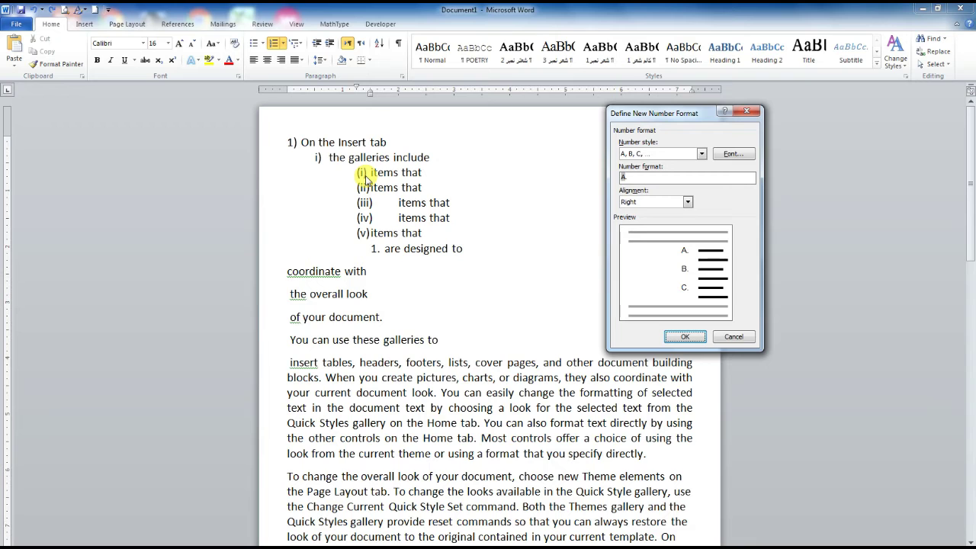
{"action": "left_click", "coordinate": [701, 153]}
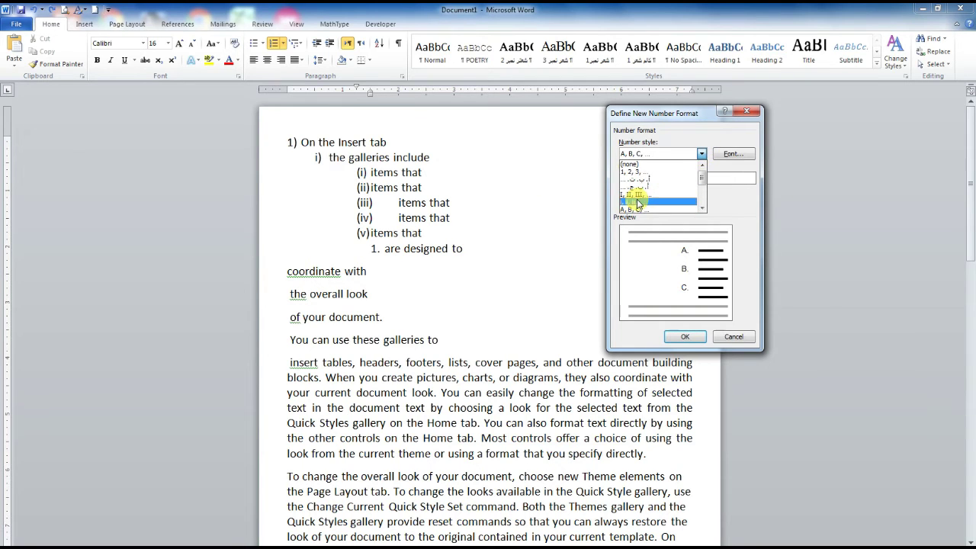
{"action": "scroll", "coordinate": [671, 198], "scroll_direction": "down", "scroll_amount": 2}
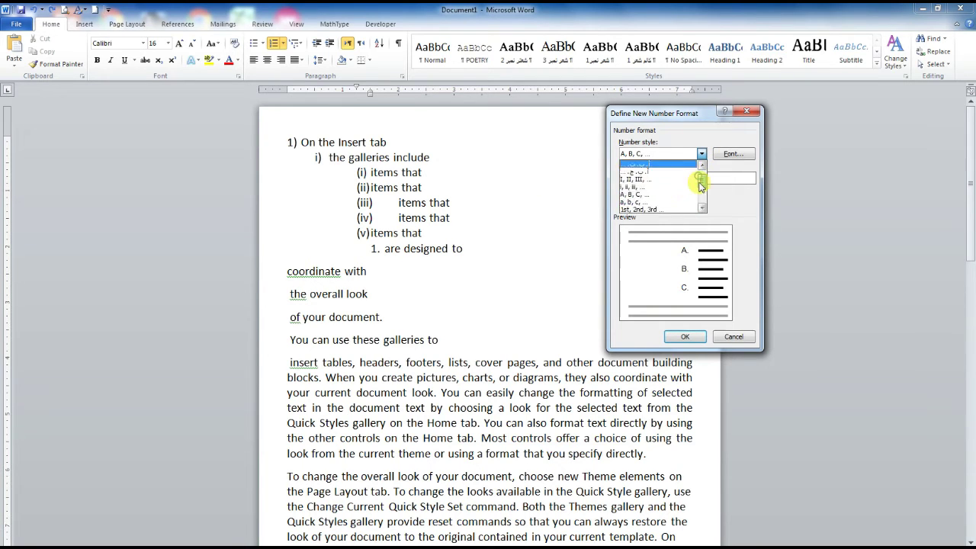
{"action": "scroll", "coordinate": [701, 188], "scroll_direction": "down", "scroll_amount": 2}
{"action": "scroll", "coordinate": [702, 190], "scroll_direction": "up", "scroll_amount": 2}
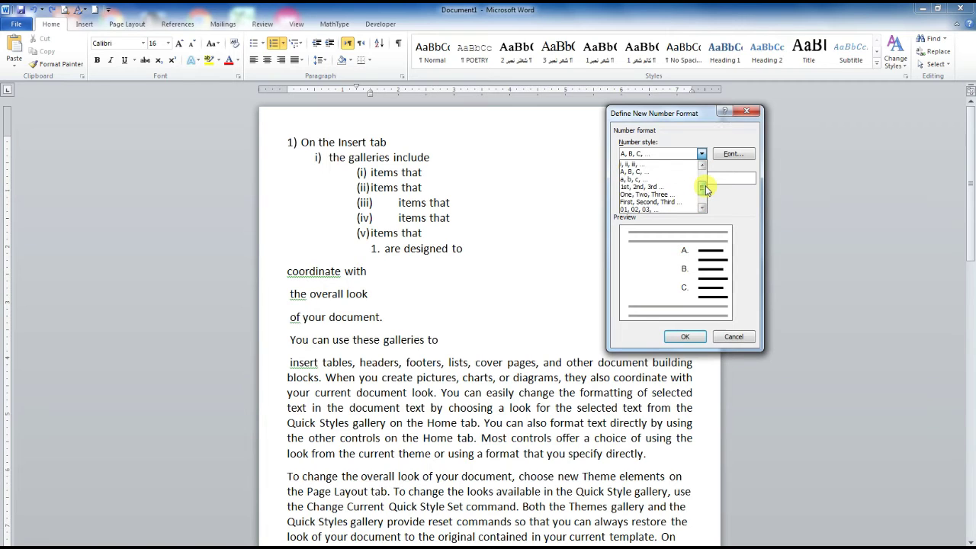
{"action": "left_click", "coordinate": [637, 172]}
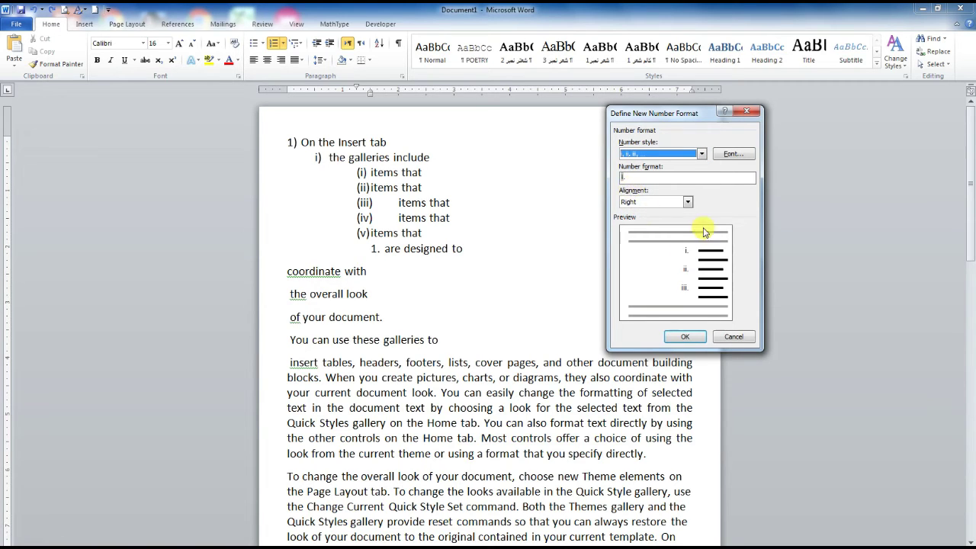
{"action": "left_click", "coordinate": [689, 338]}
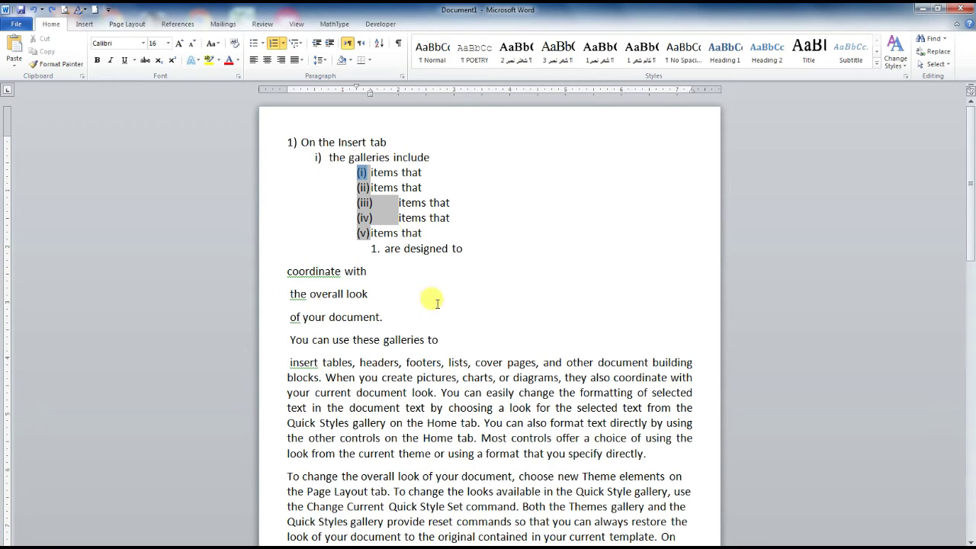
Insert a blank paragraph after item (v), then select the (i)–(v) numbers for a new multilevel list format.
{"action": "left_click", "coordinate": [455, 219]}
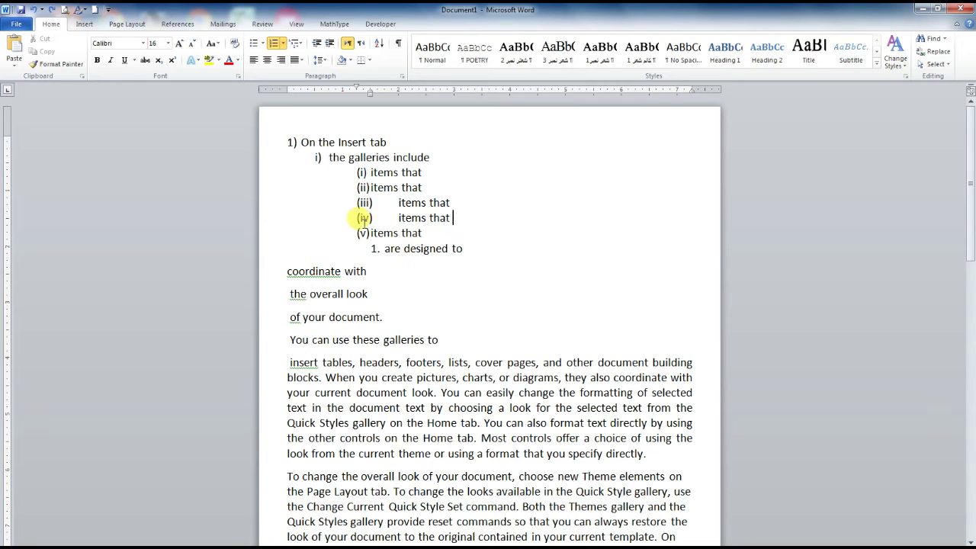
{"action": "left_click", "coordinate": [361, 172]}
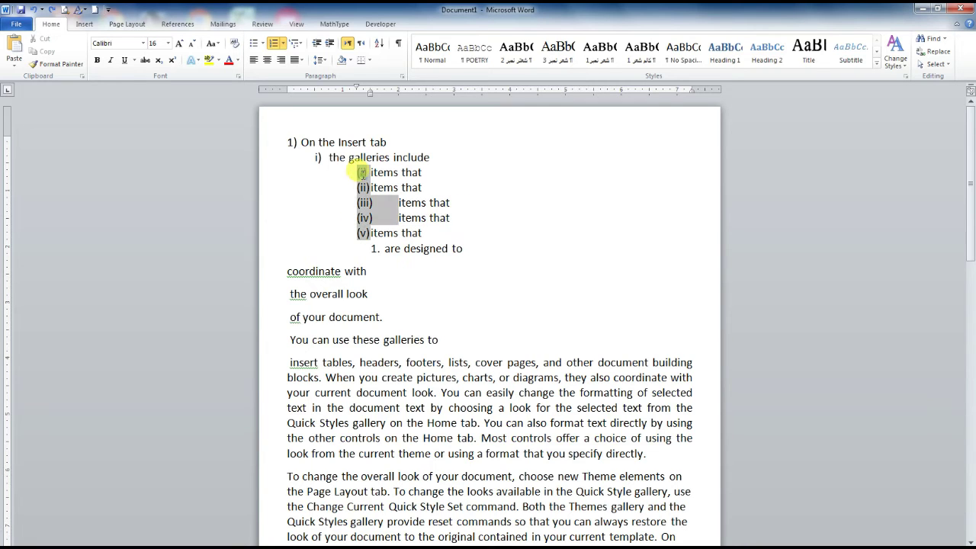
{"action": "left_click", "coordinate": [273, 42]}
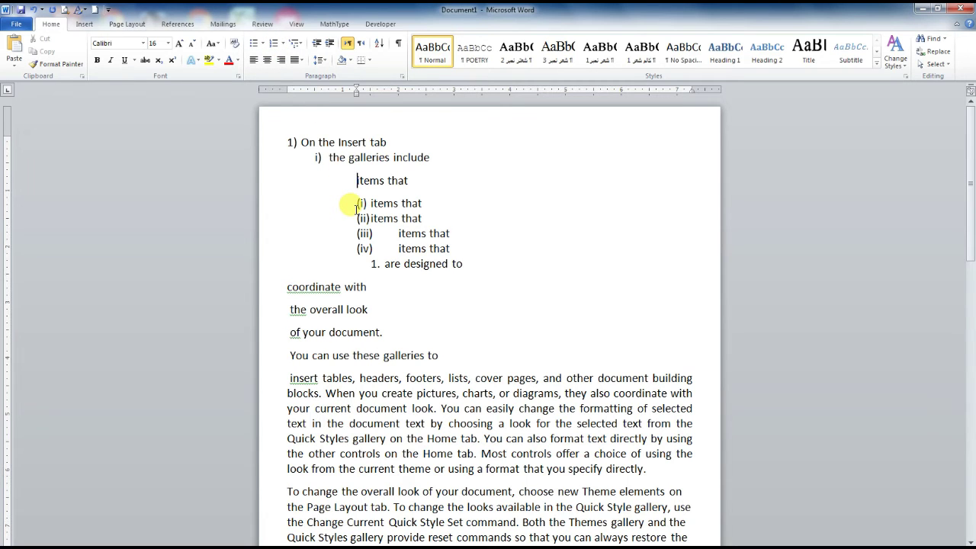
{"action": "key", "text": "ctrl+z"}
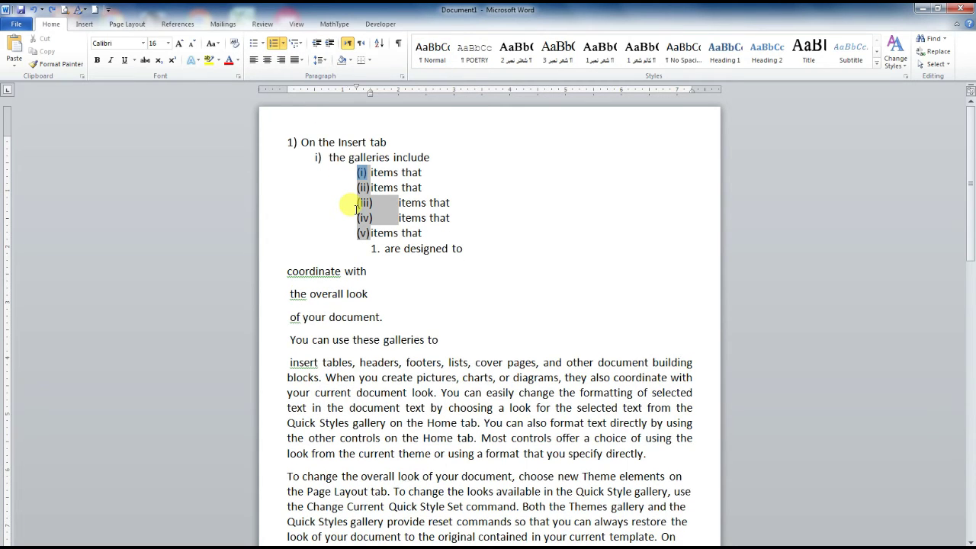
{"action": "key", "text": "ctrl+z"}
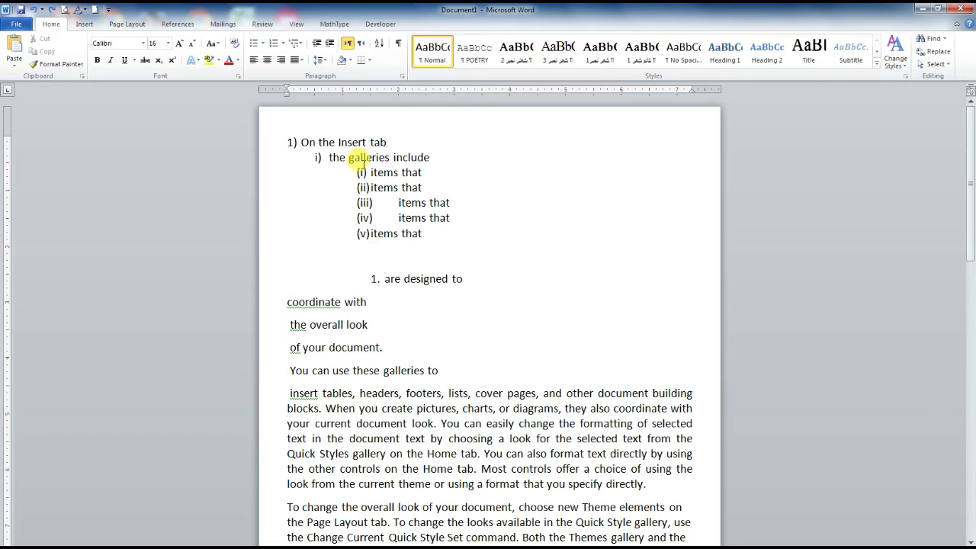
{"action": "left_click", "coordinate": [361, 172]}
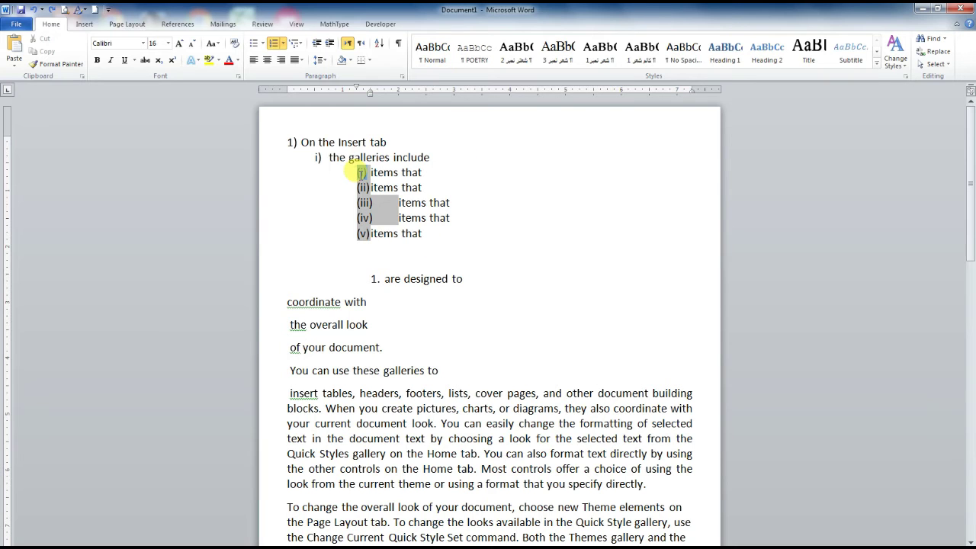
{"action": "left_click", "coordinate": [295, 43]}
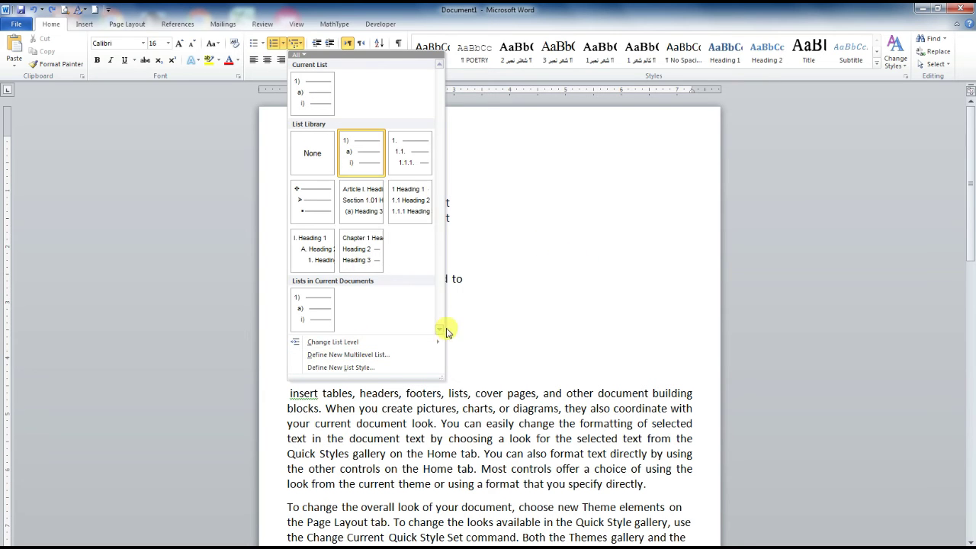
Define a new multilevel list with Right number alignment for the (i)–(v) level.
{"action": "left_click", "coordinate": [343, 354]}
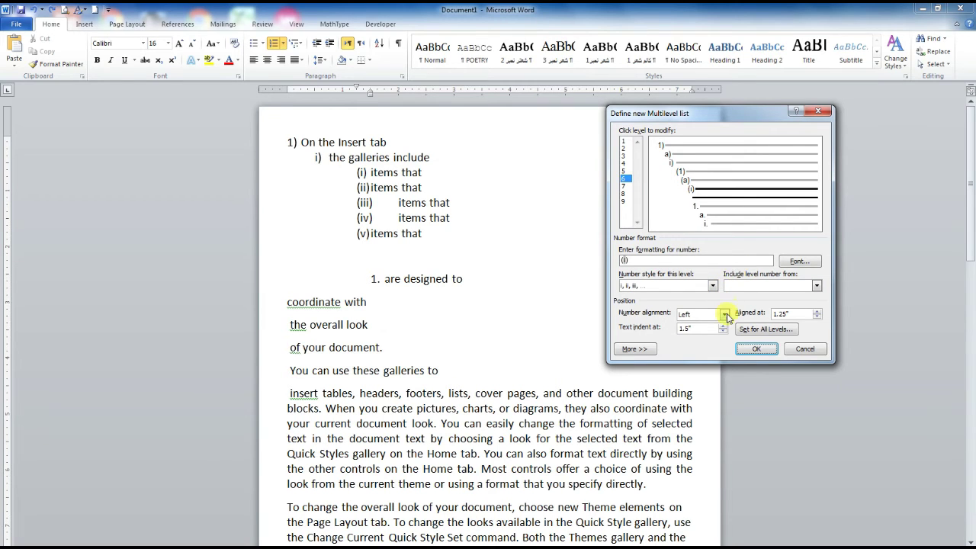
{"action": "left_click", "coordinate": [725, 315]}
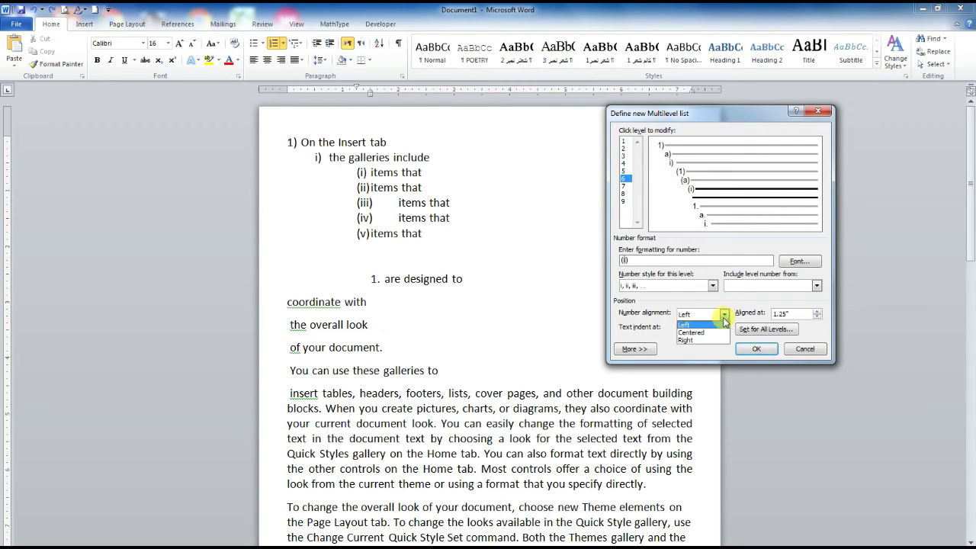
{"action": "left_click", "coordinate": [695, 336]}
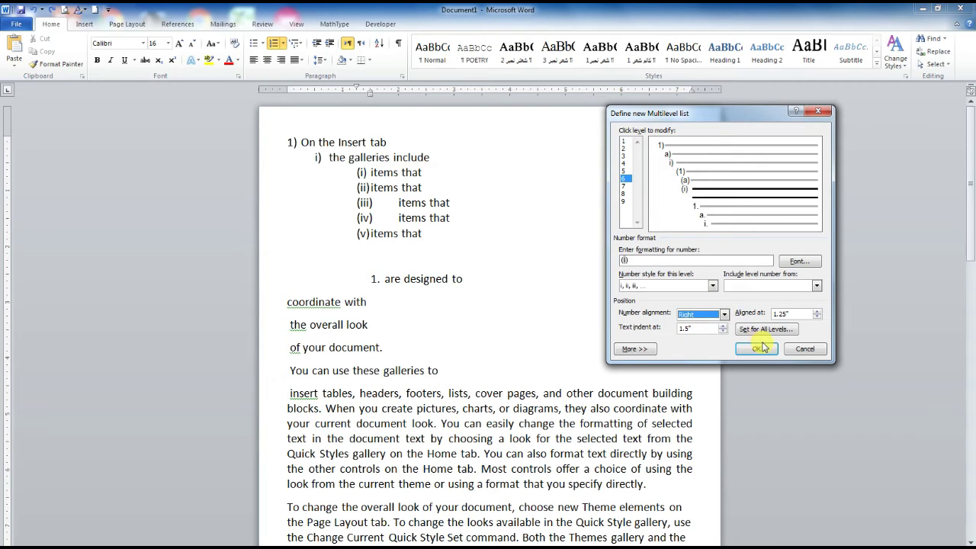
{"action": "left_click", "coordinate": [756, 348]}
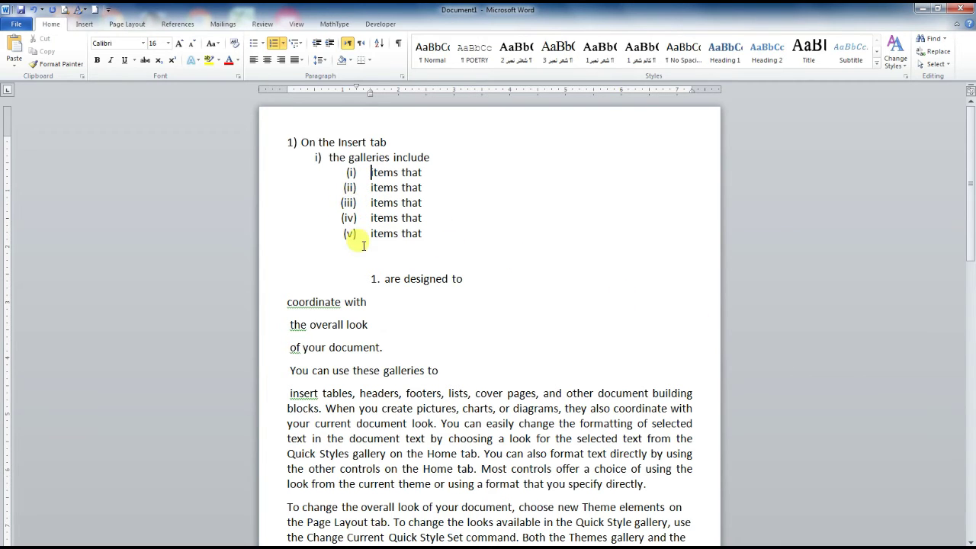
{"action": "left_click", "coordinate": [426, 235]}
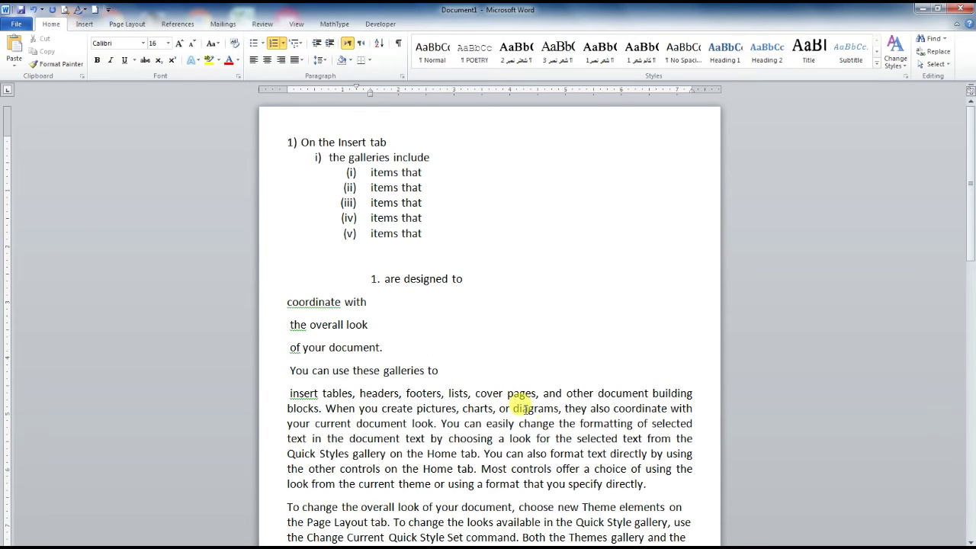
Toggle the 'insert tables' paragraph right-to-left and back, then add a blank line after 'galleries to'.
{"action": "mouse_move", "coordinate": [648, 483]}
{"action": "left_mouse_down"}
{"action": "mouse_move", "coordinate": [372, 373]}
{"action": "mouse_move", "coordinate": [304, 391]}
{"action": "left_mouse_up"}
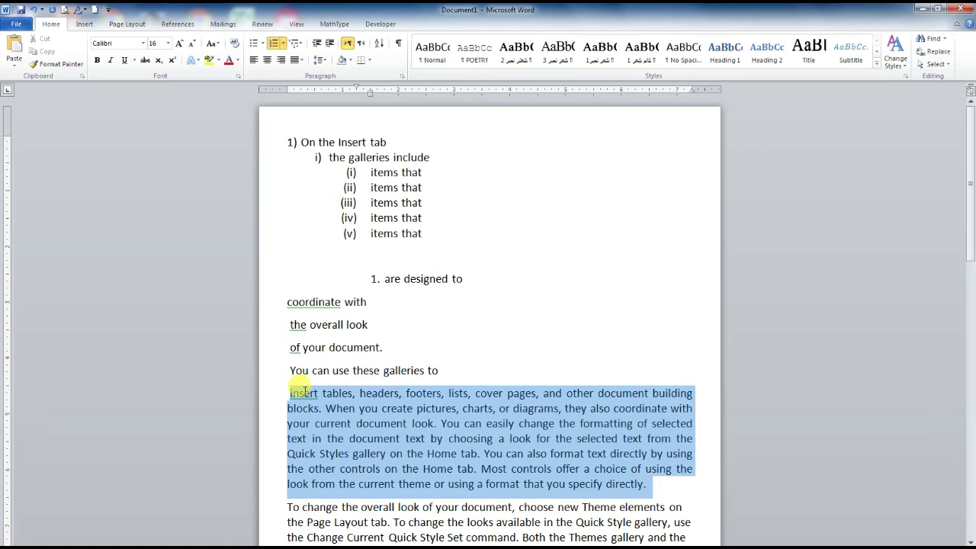
{"action": "left_click", "coordinate": [363, 44]}
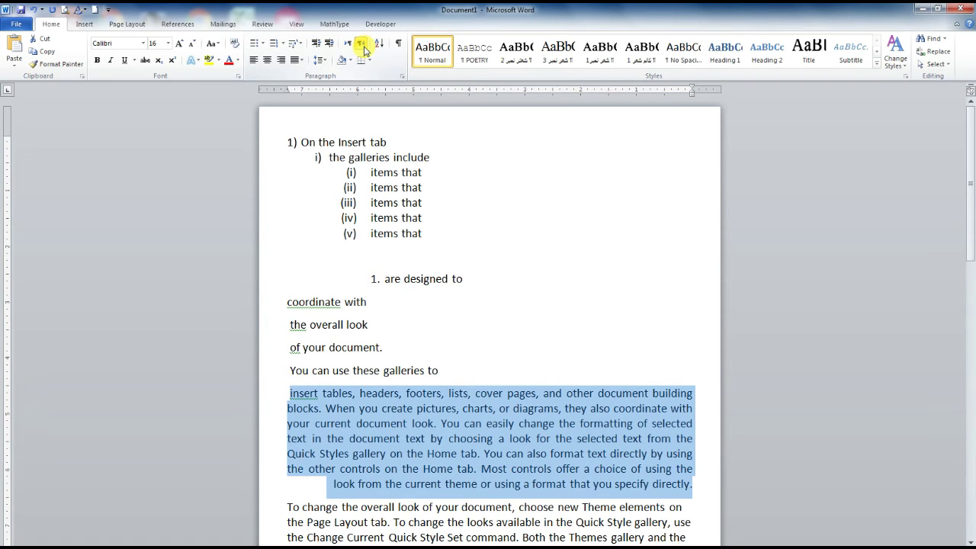
{"action": "left_click", "coordinate": [346, 44]}
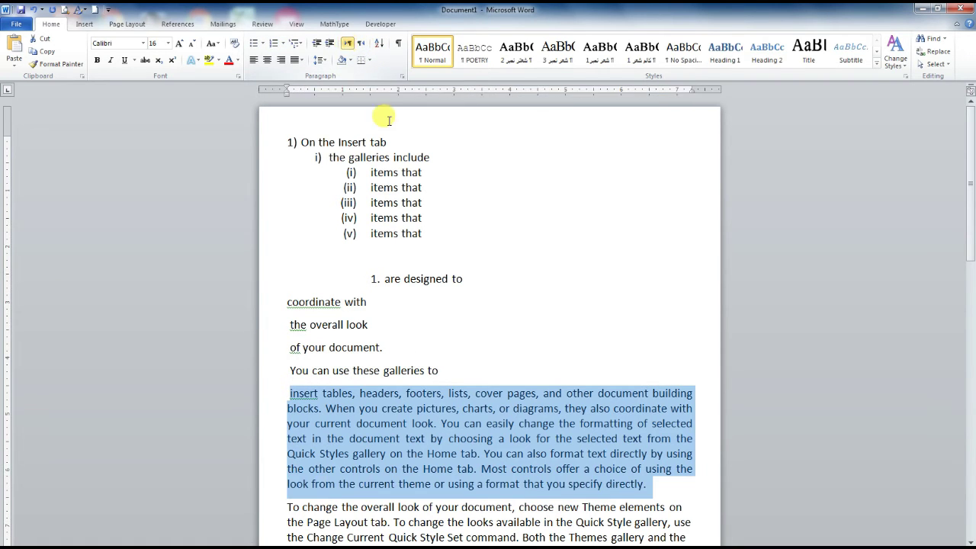
{"action": "left_click", "coordinate": [442, 370]}
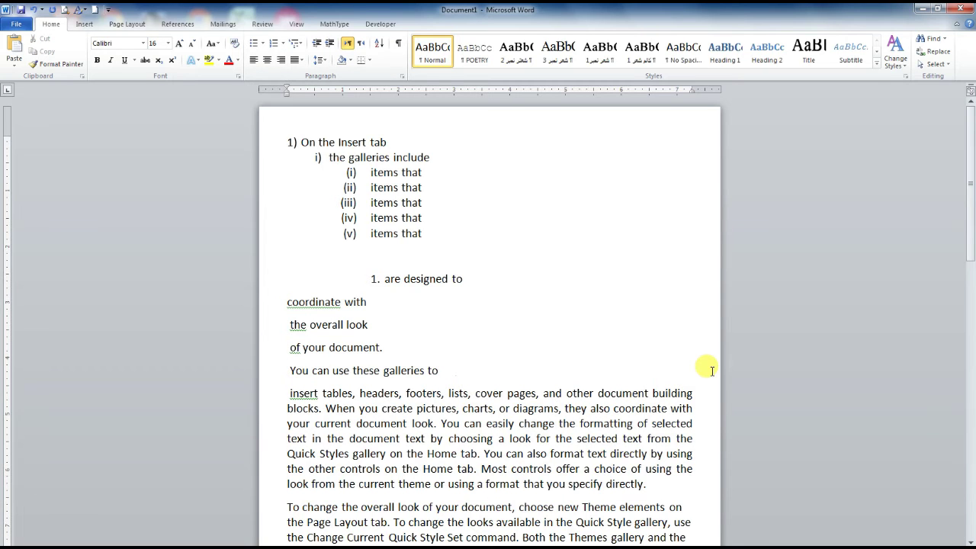
{"action": "key", "text": "Return"}
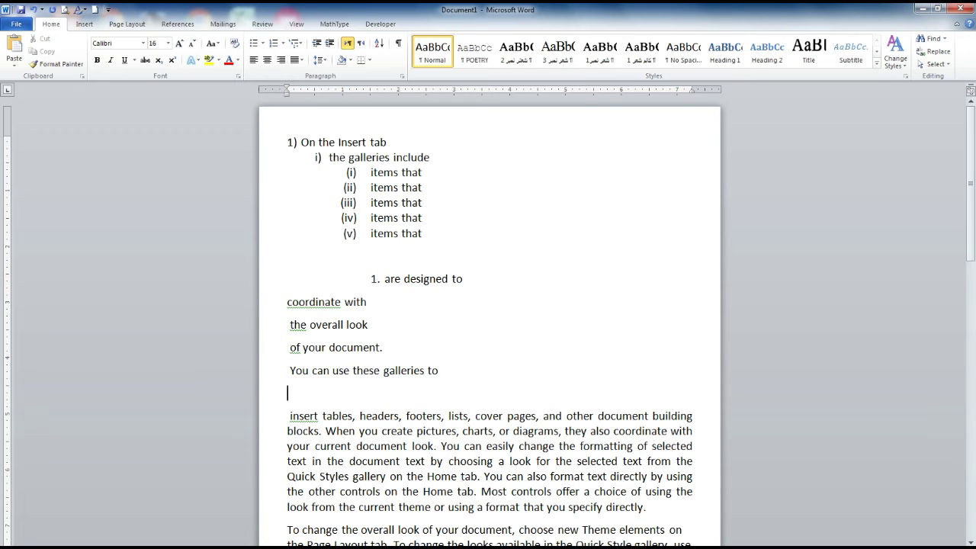
Enter 'New Education Heart High School' on the blank line and start a right-to-left paragraph below.
{"action": "type", "text": "new"}
{"action": "type", "text": " Education Heart High School e"}
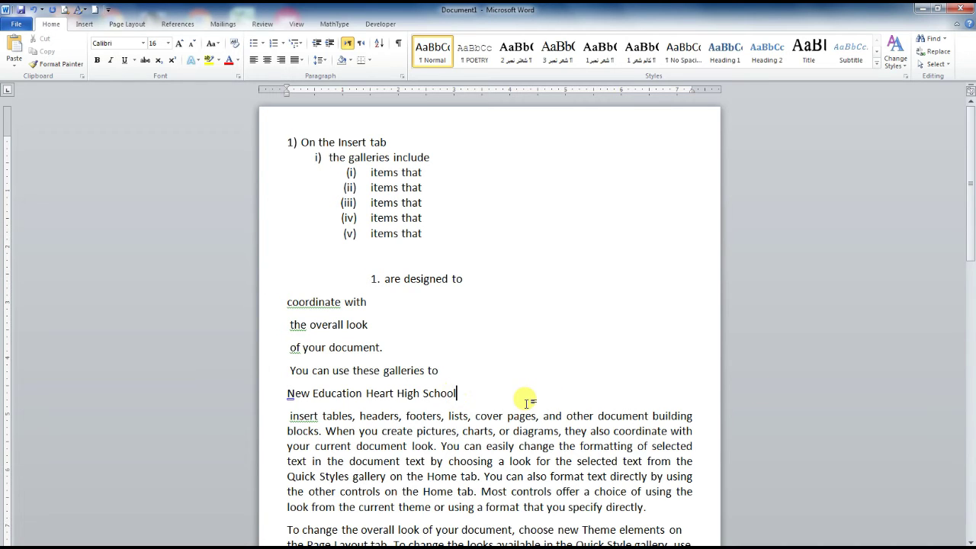
{"action": "key", "text": "Return"}
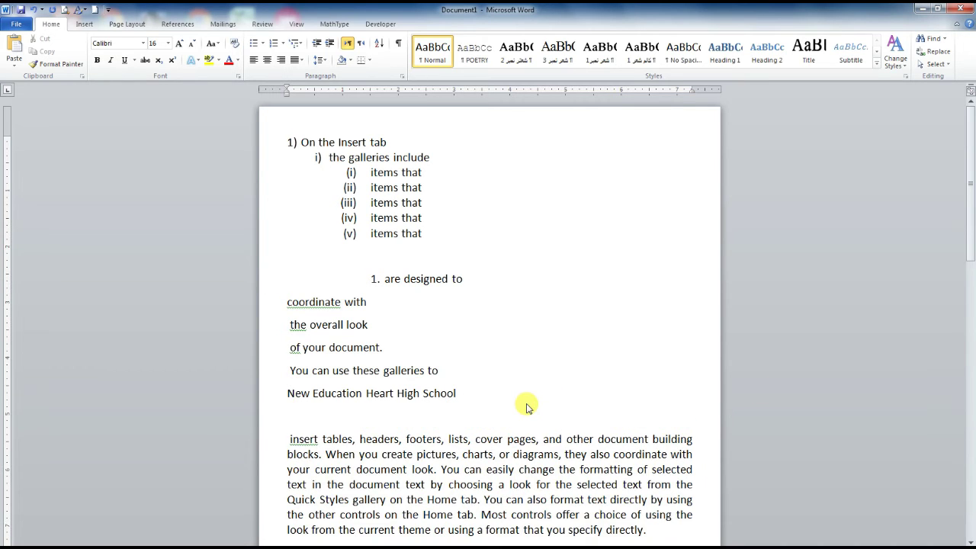
{"action": "left_click", "coordinate": [361, 43]}
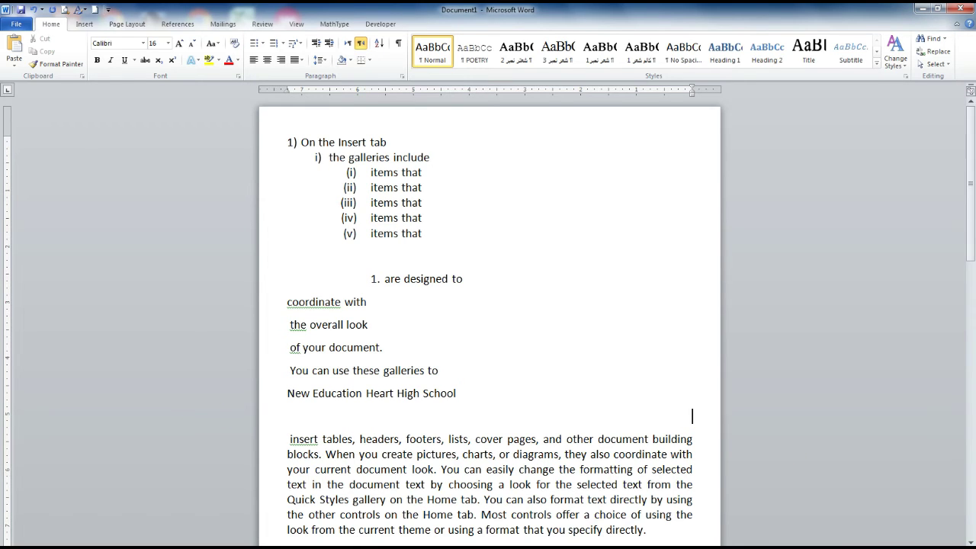
Switch input to Urdu, type the school name in Urdu script, and select that line.
{"action": "key", "text": "alt+shift"}
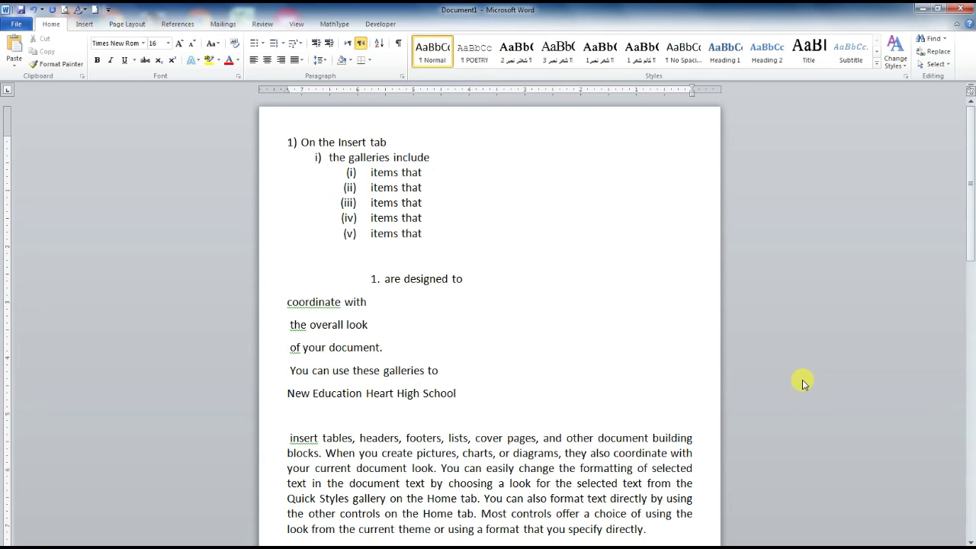
{"action": "type", "text": "نيو ا"}
{"action": "type", "text": "يجو "}
{"action": "type", "text": "کی"}
{"action": "type", "text": "شن"}
{"action": "type", "text": " بار"}
{"action": "type", "text": "ٹ"}
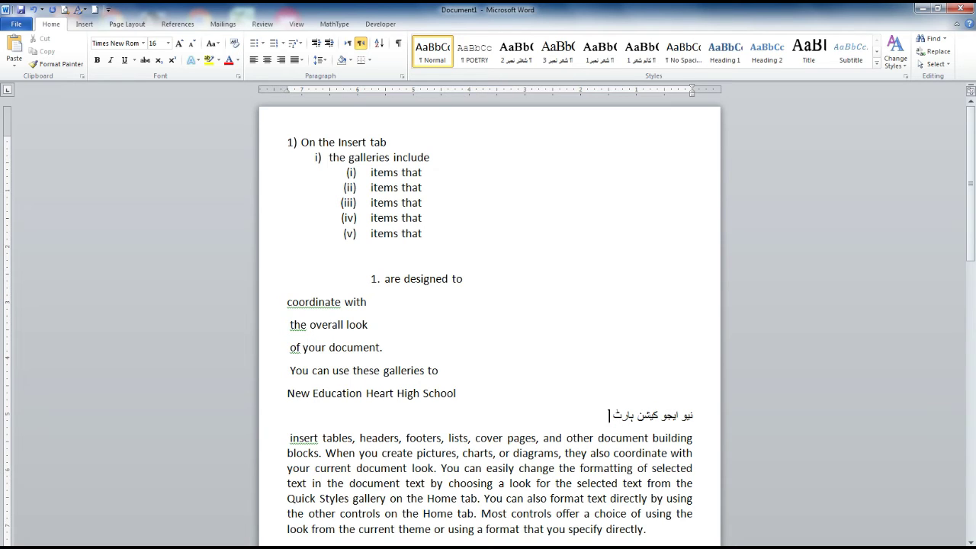
{"action": "type", "text": " بائی"}
{"action": "type", "text": " سکول"}
{"action": "left_click_drag", "start_coordinate": [561, 416], "coordinate": [686, 419]}
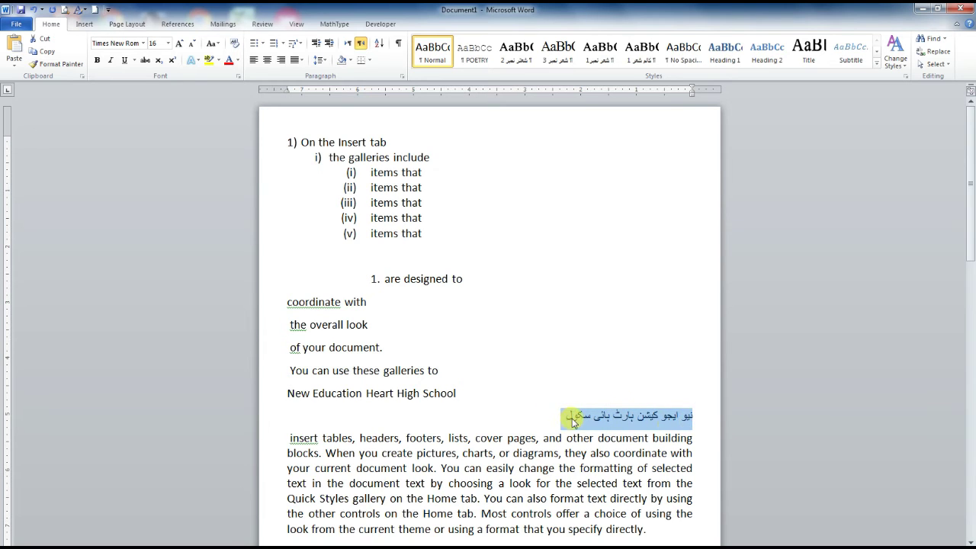
{"action": "left_click", "coordinate": [698, 417]}
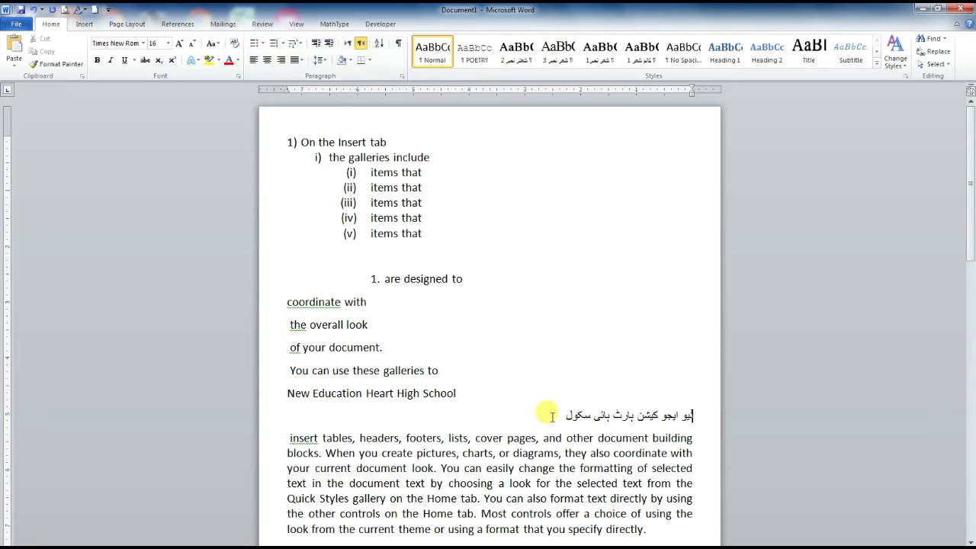
{"action": "left_click_drag", "start_coordinate": [546, 415], "coordinate": [709, 418]}
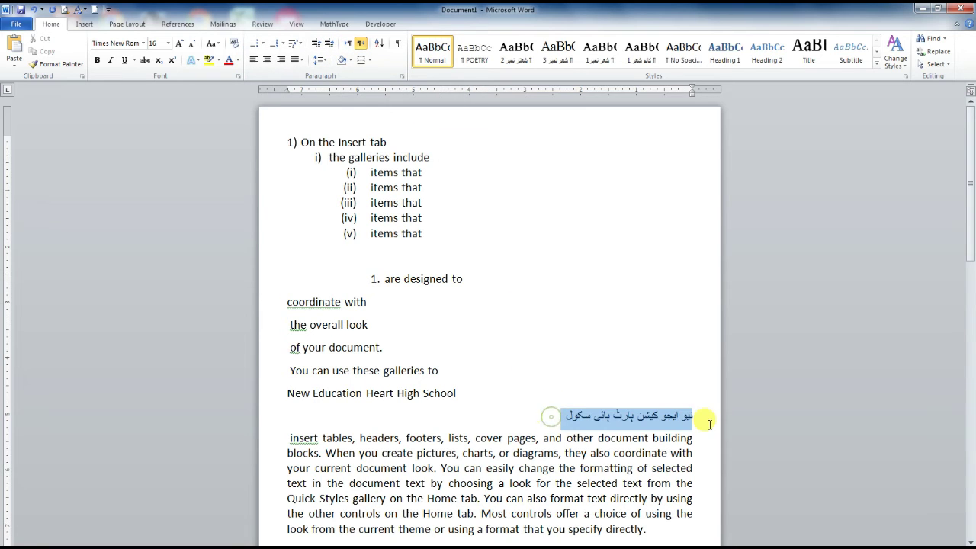
Make the Urdu line left-to-right and append the word 'پاکستان' at its end.
{"action": "left_click", "coordinate": [348, 43]}
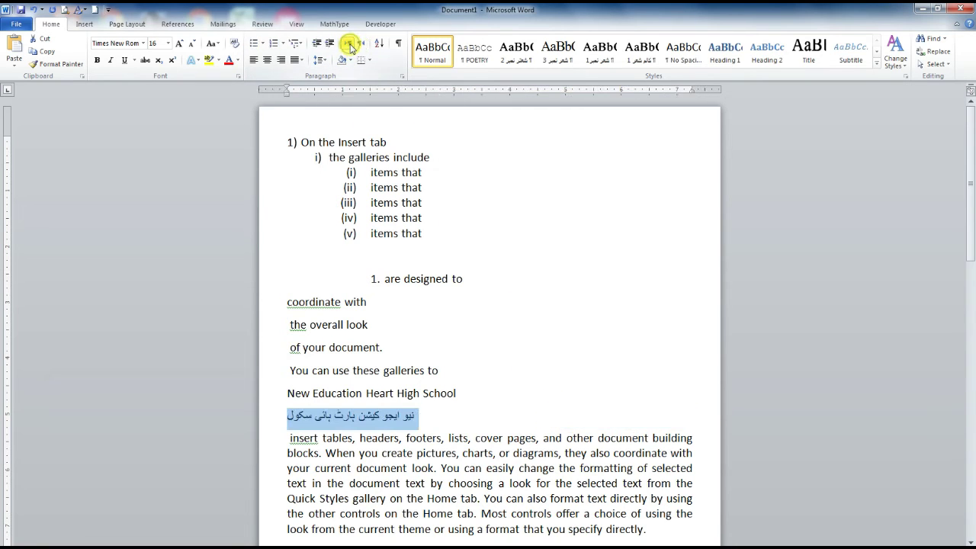
{"action": "left_click", "coordinate": [418, 417]}
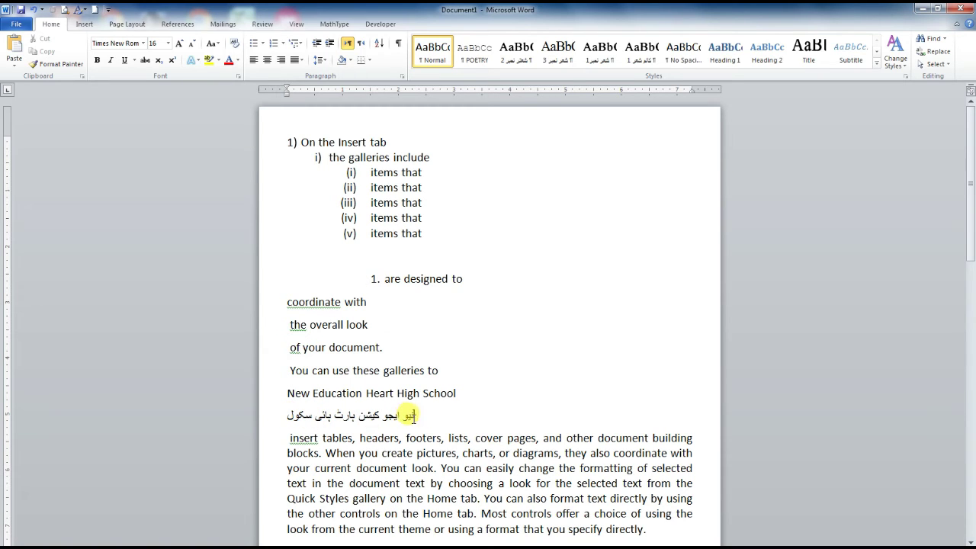
{"action": "left_click", "coordinate": [287, 415]}
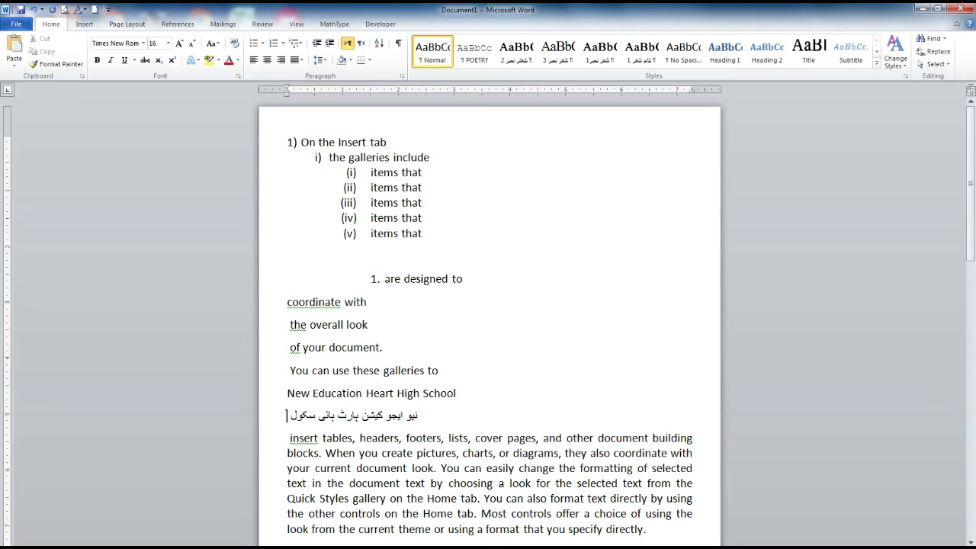
{"action": "type", "text": "پاک"}
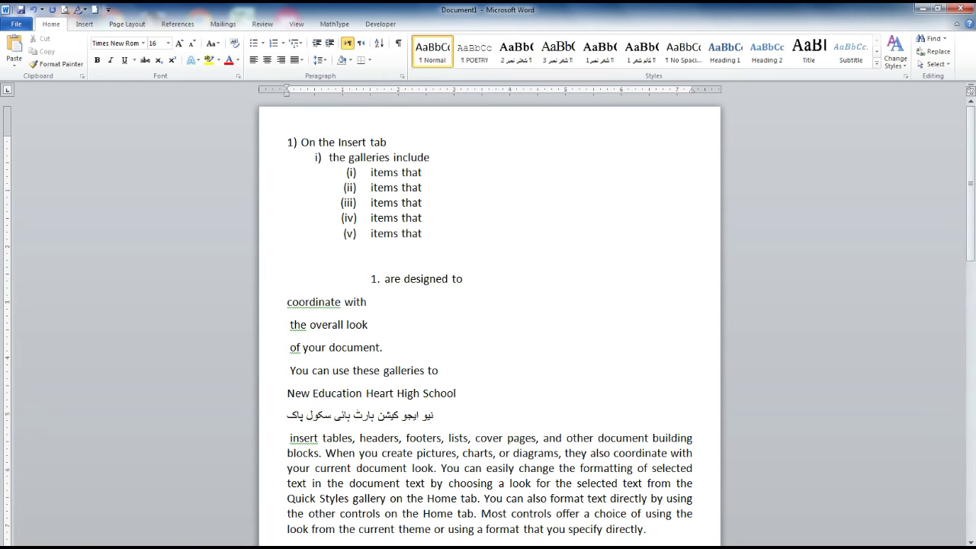
{"action": "type", "text": "ستان"}
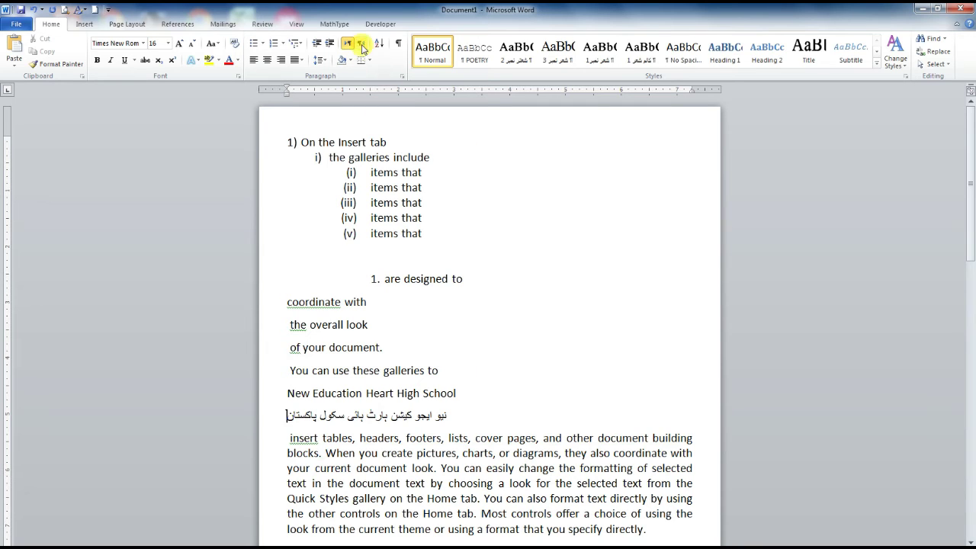
Select only the Urdu school-name line and delete it.
{"action": "left_click", "coordinate": [378, 416]}
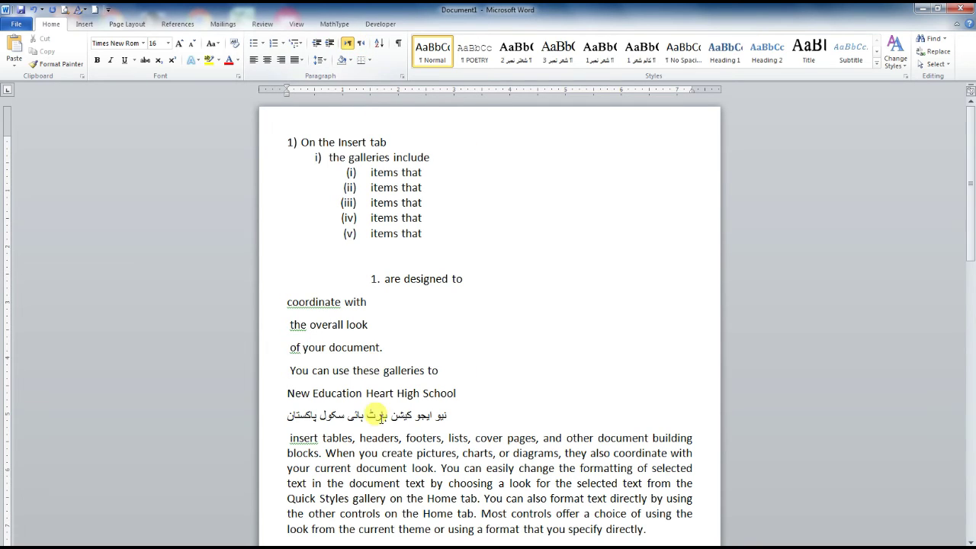
{"action": "left_click_drag", "start_coordinate": [456, 418], "coordinate": [314, 414]}
{"action": "left_click_drag", "start_coordinate": [331, 414], "coordinate": [442, 414]}
{"action": "triple_click", "coordinate": [446, 414]}
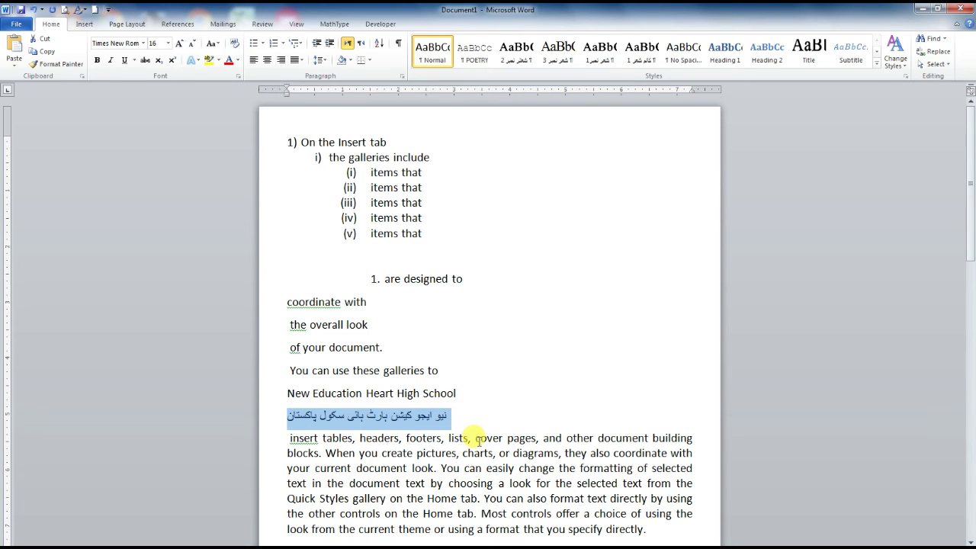
{"action": "key", "text": "Left"}
{"action": "key", "text": "End"}
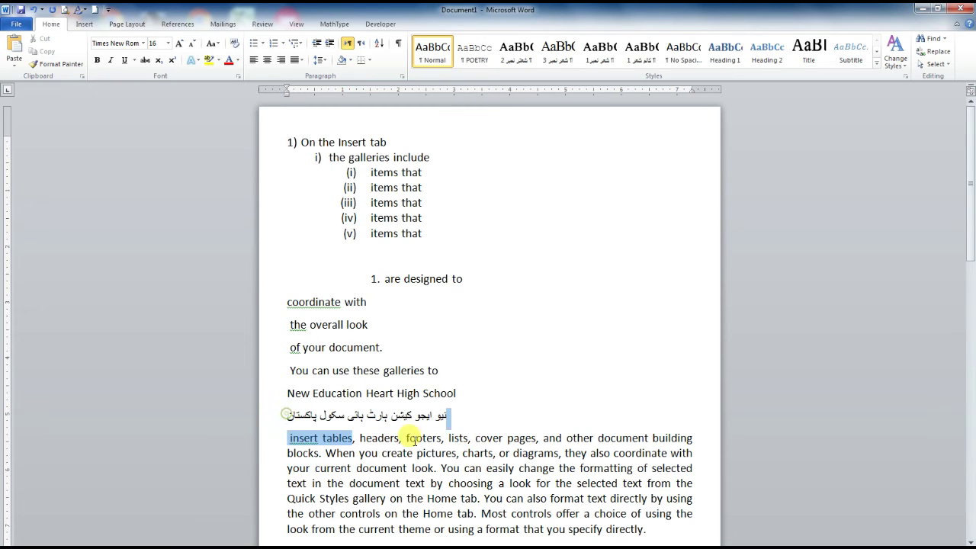
{"action": "left_click_drag", "start_coordinate": [286, 415], "coordinate": [558, 453]}
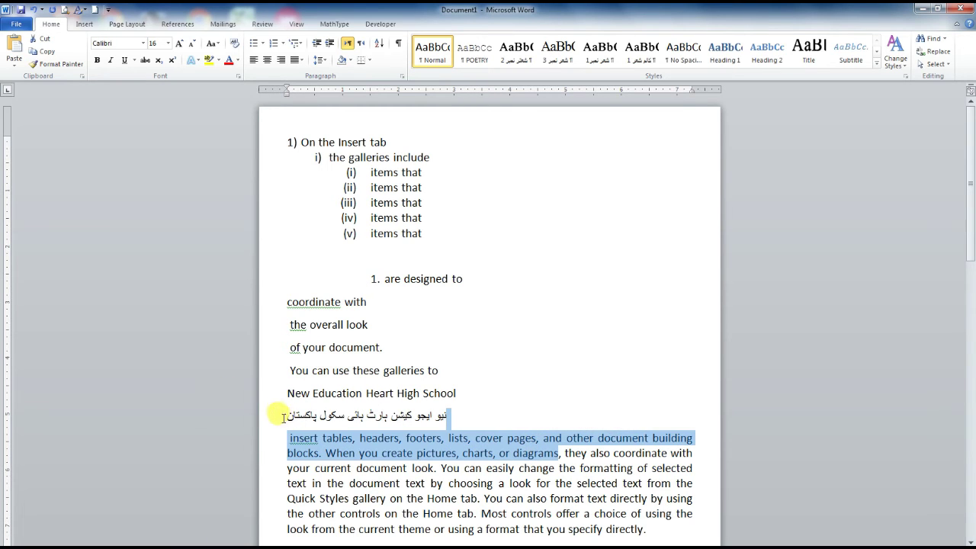
{"action": "left_click_drag", "start_coordinate": [283, 414], "coordinate": [327, 415]}
{"action": "left_click", "coordinate": [458, 416]}
{"action": "triple_click", "coordinate": [449, 416]}
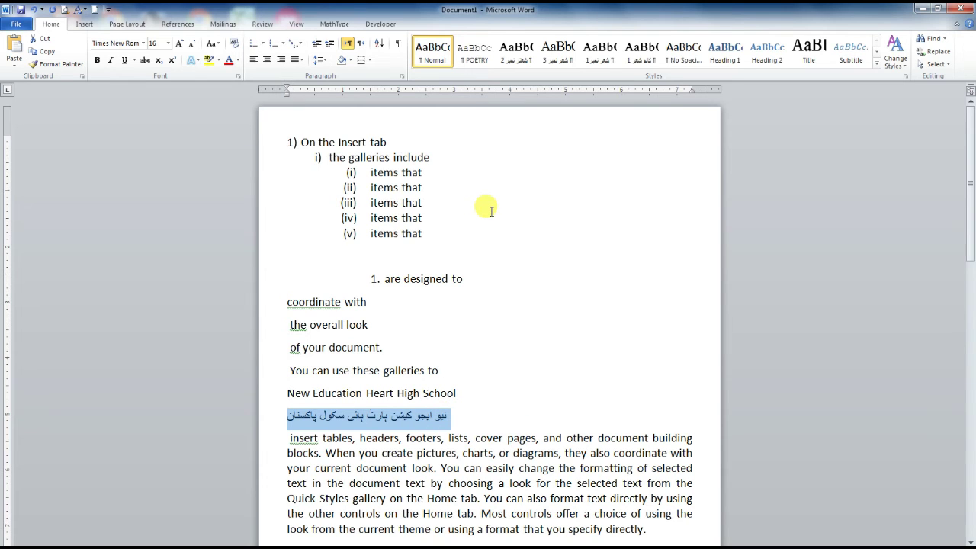
{"action": "key", "text": "Delete"}
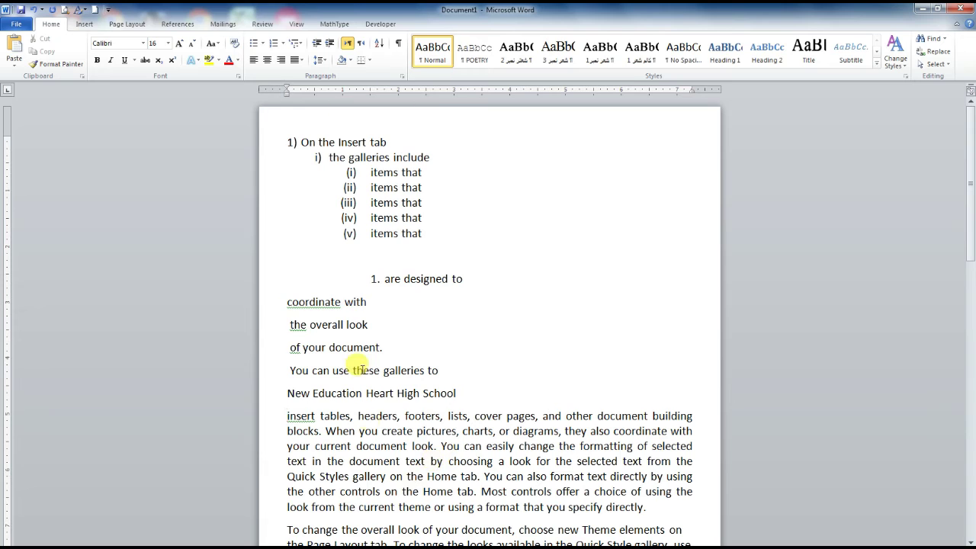
Hide the floating EN language bar through its options arrow.
{"action": "left_click", "coordinate": [474, 396]}
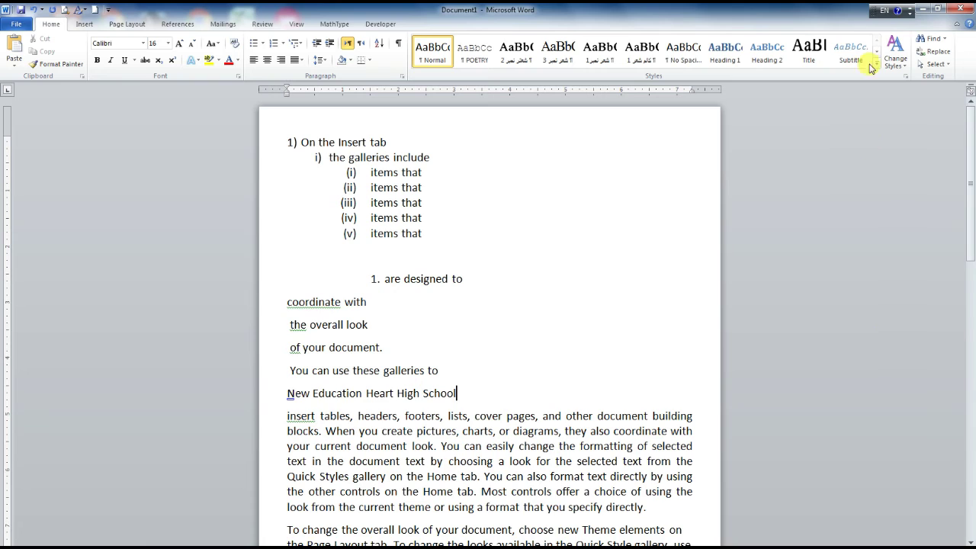
{"action": "left_click", "coordinate": [909, 15]}
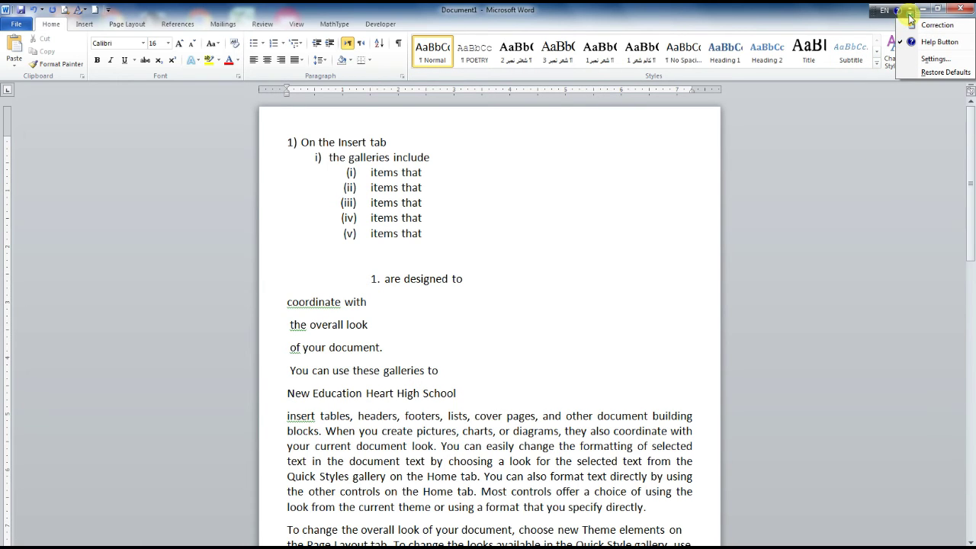
{"action": "left_click", "coordinate": [909, 15]}
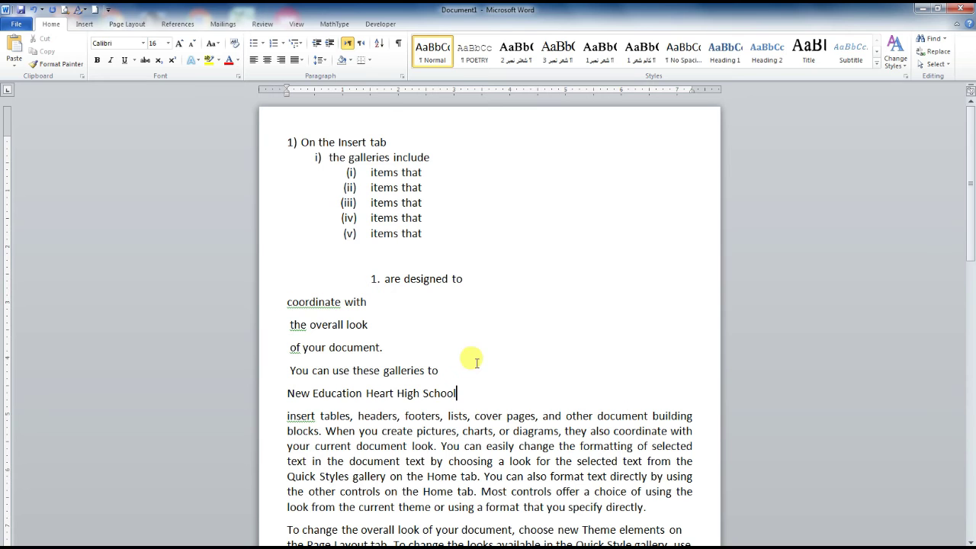
Scroll back up until the numbered list starting '1) On the Insert tab' is visible.
{"action": "scroll", "coordinate": [491, 329], "scroll_direction": "down", "scroll_amount": 1}
{"action": "scroll", "coordinate": [490, 326], "scroll_direction": "down", "scroll_amount": 4}
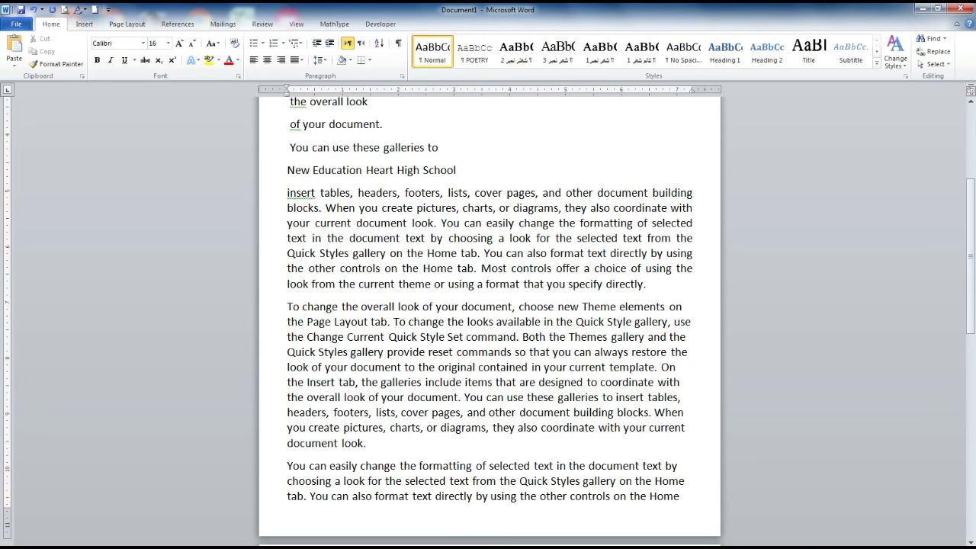
{"action": "scroll", "coordinate": [463, 412], "scroll_direction": "up", "scroll_amount": 5}
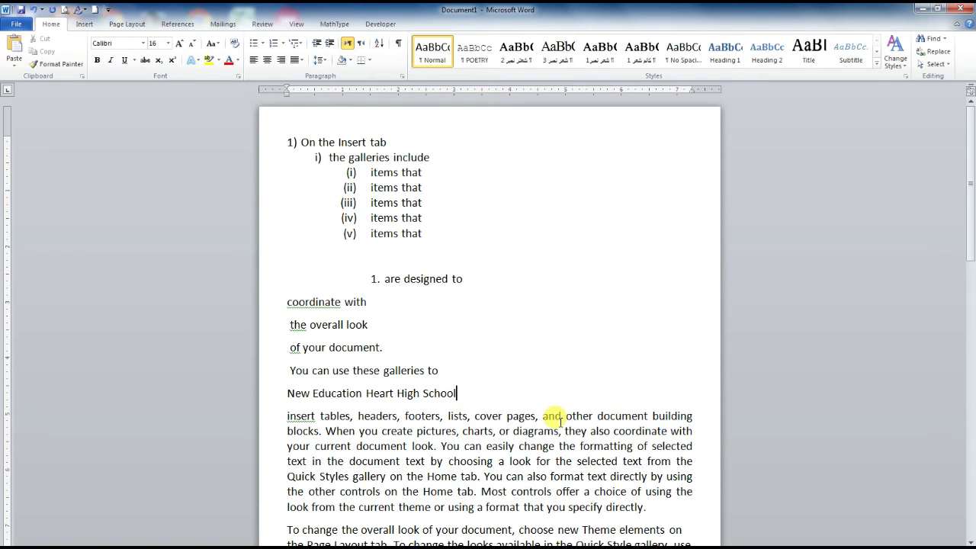
{"action": "scroll", "coordinate": [557, 411], "scroll_direction": "down", "scroll_amount": 4}
{"action": "scroll", "coordinate": [560, 412], "scroll_direction": "down", "scroll_amount": 1}
{"action": "left_click", "coordinate": [646, 283]}
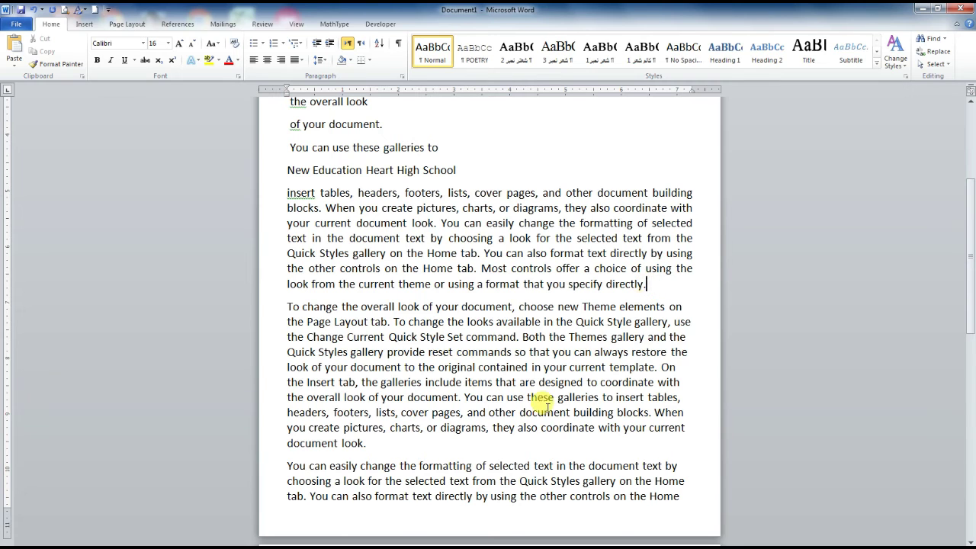
{"action": "scroll", "coordinate": [508, 378], "scroll_direction": "up", "scroll_amount": 5}
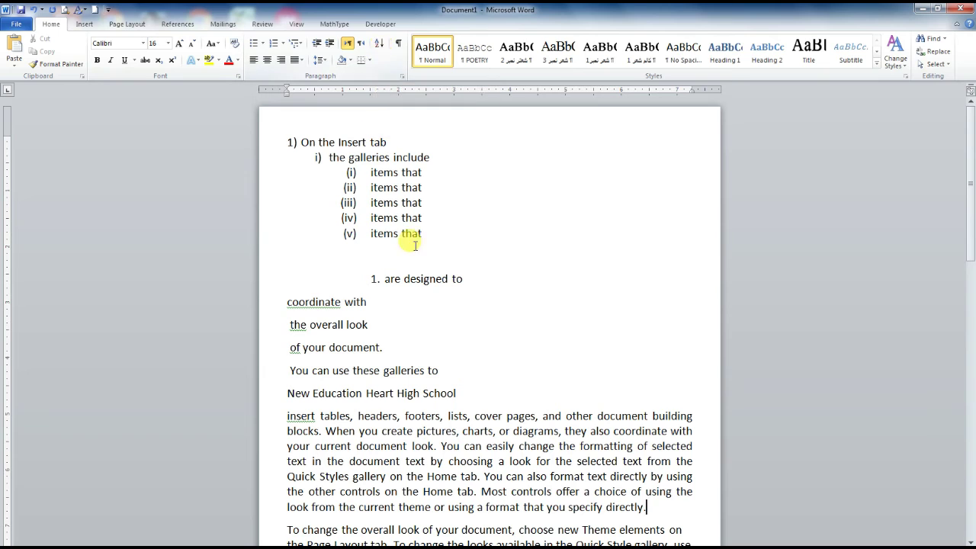
Select the five 'items that' lines, cancel the Sort dialog, and turn on formatting marks.
{"action": "left_click_drag", "start_coordinate": [429, 233], "coordinate": [322, 165]}
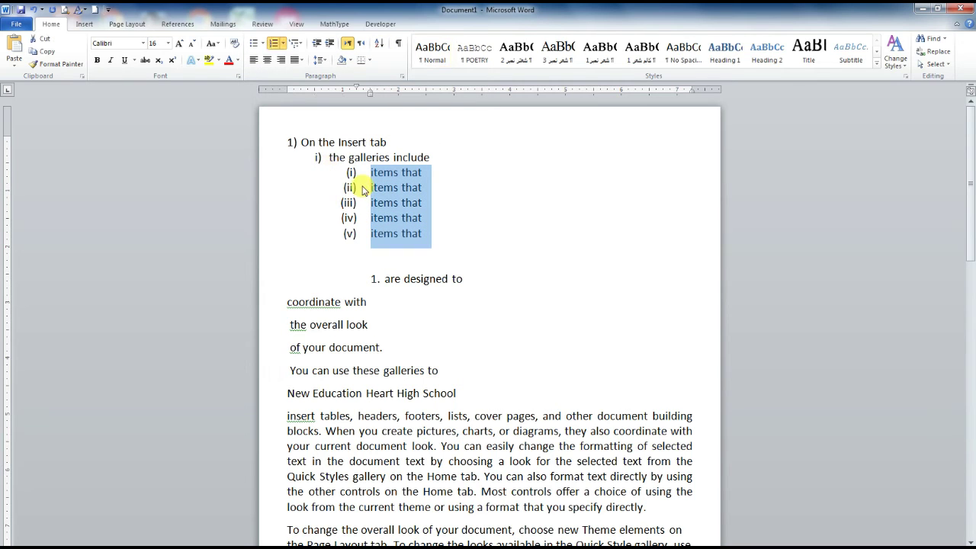
{"action": "left_click", "coordinate": [381, 45]}
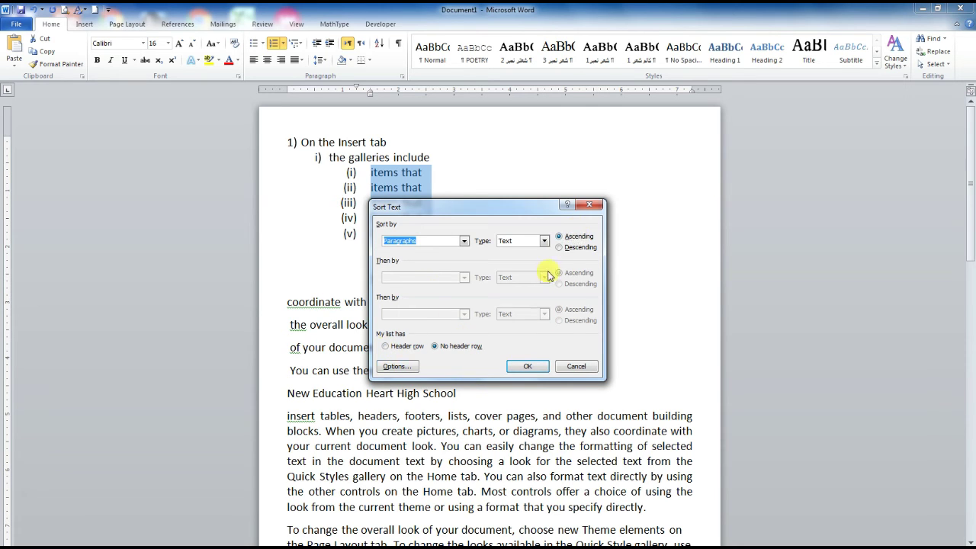
{"action": "left_click", "coordinate": [589, 207]}
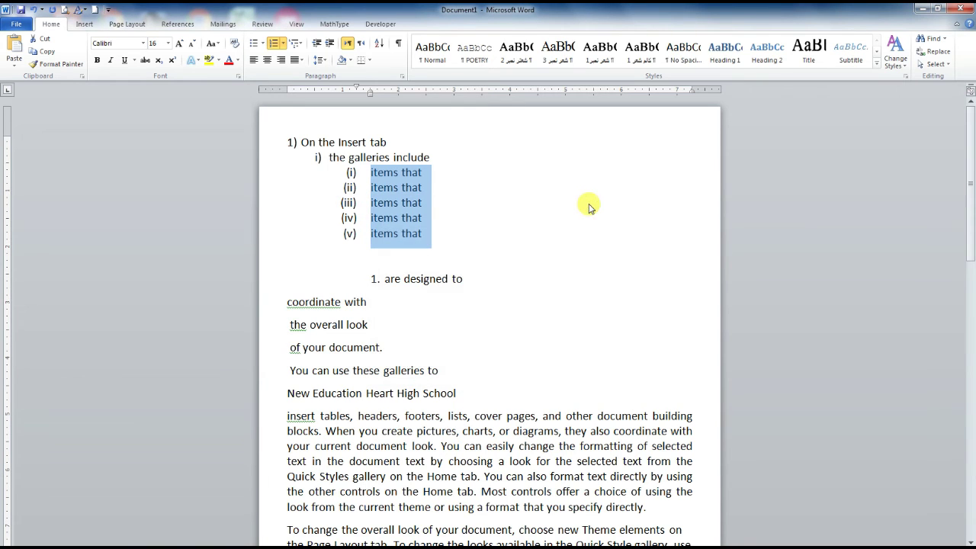
{"action": "left_click", "coordinate": [400, 46]}
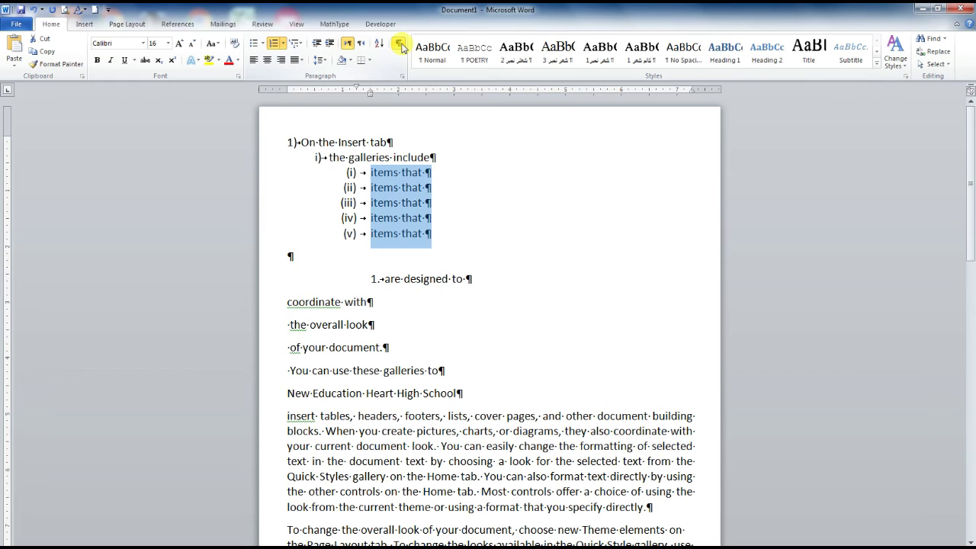
Inspect the paragraph marks around 'include' and item (i), then turn formatting marks off.
{"action": "left_click", "coordinate": [389, 142]}
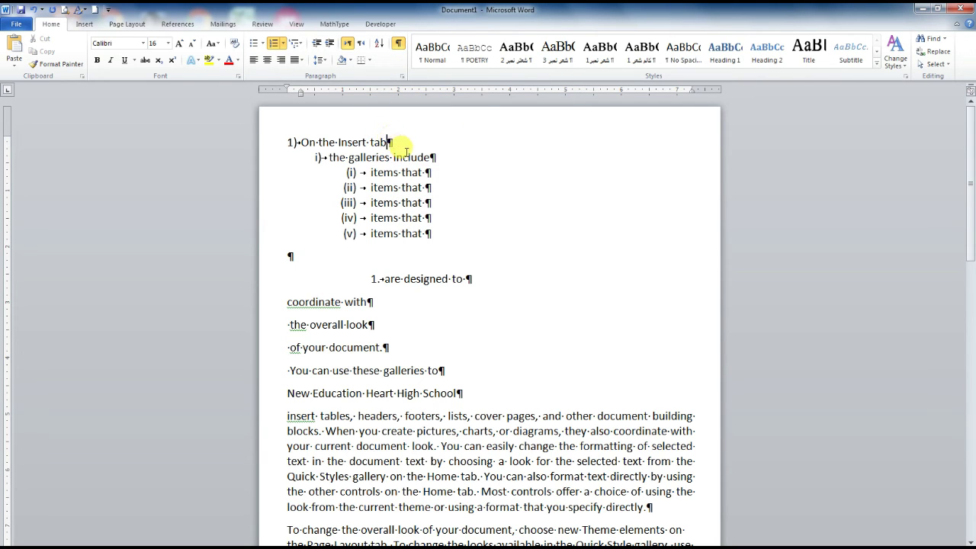
{"action": "left_click_drag", "start_coordinate": [428, 157], "coordinate": [434, 159]}
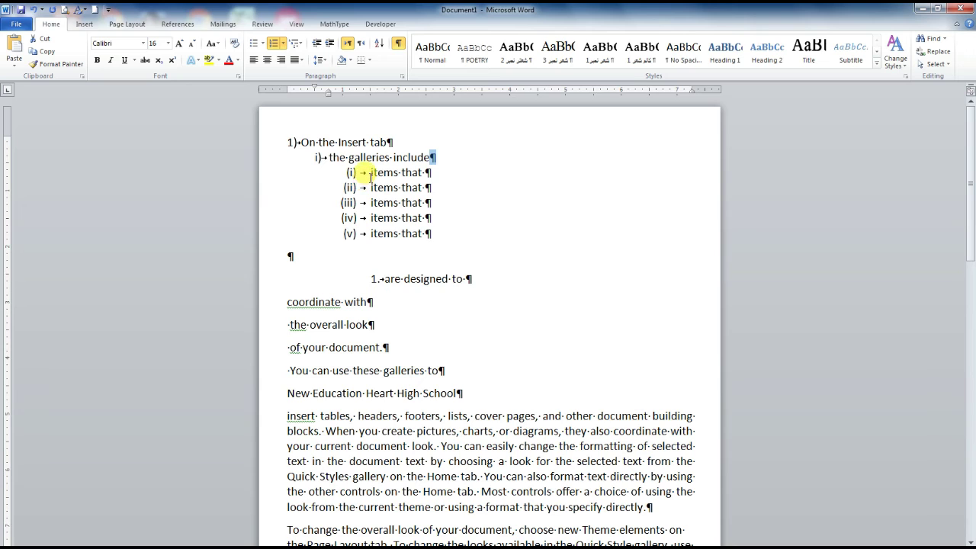
{"action": "left_click", "coordinate": [423, 173]}
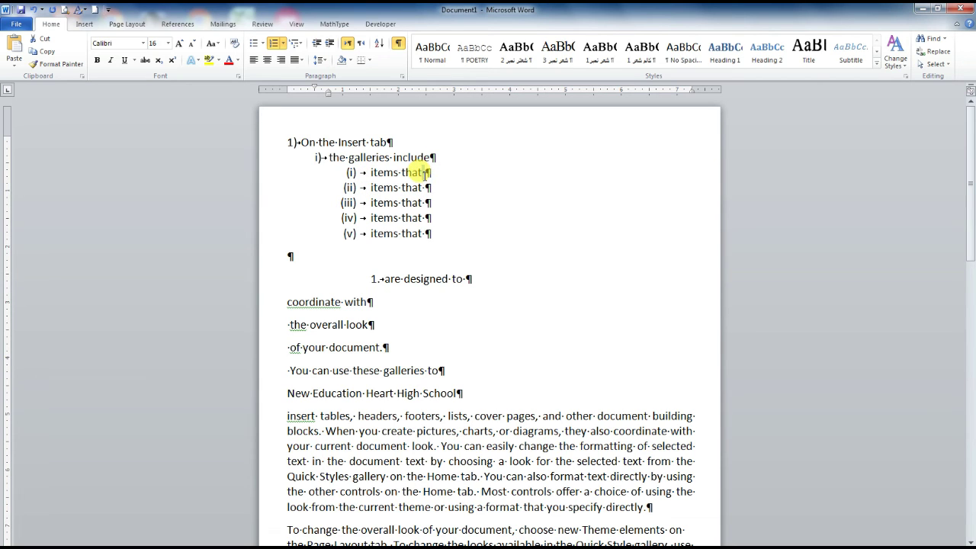
{"action": "left_click", "coordinate": [368, 172]}
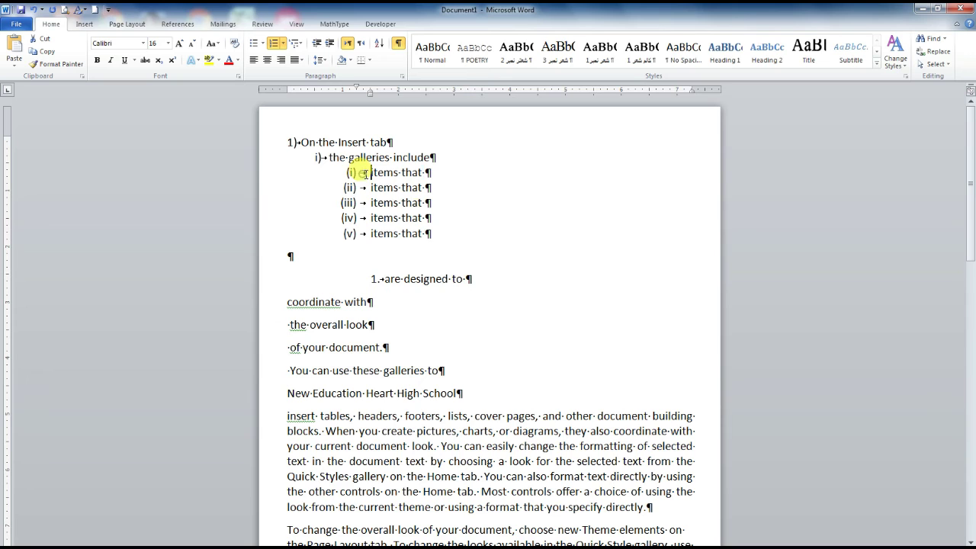
{"action": "left_click", "coordinate": [367, 172]}
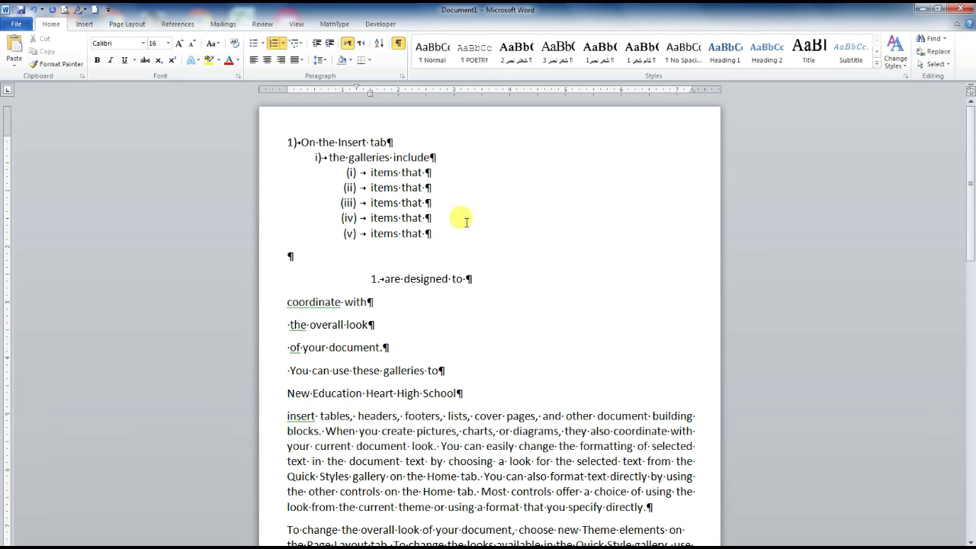
{"action": "left_click", "coordinate": [369, 174]}
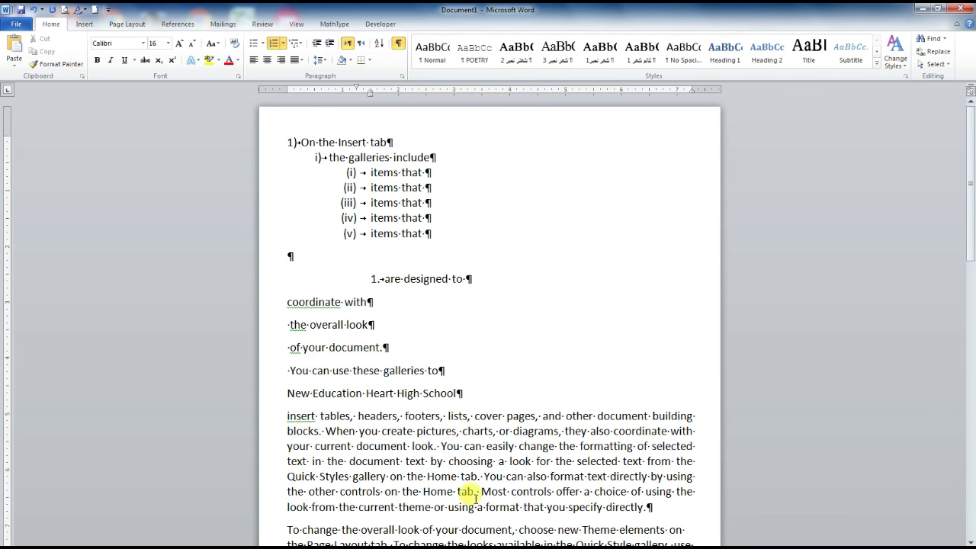
{"action": "scroll", "coordinate": [481, 300], "scroll_direction": "down", "scroll_amount": 4}
{"action": "scroll", "coordinate": [482, 299], "scroll_direction": "down", "scroll_amount": 4}
{"action": "scroll", "coordinate": [483, 299], "scroll_direction": "up", "scroll_amount": 4}
{"action": "scroll", "coordinate": [483, 300], "scroll_direction": "up", "scroll_amount": 1}
{"action": "scroll", "coordinate": [484, 303], "scroll_direction": "up", "scroll_amount": 3}
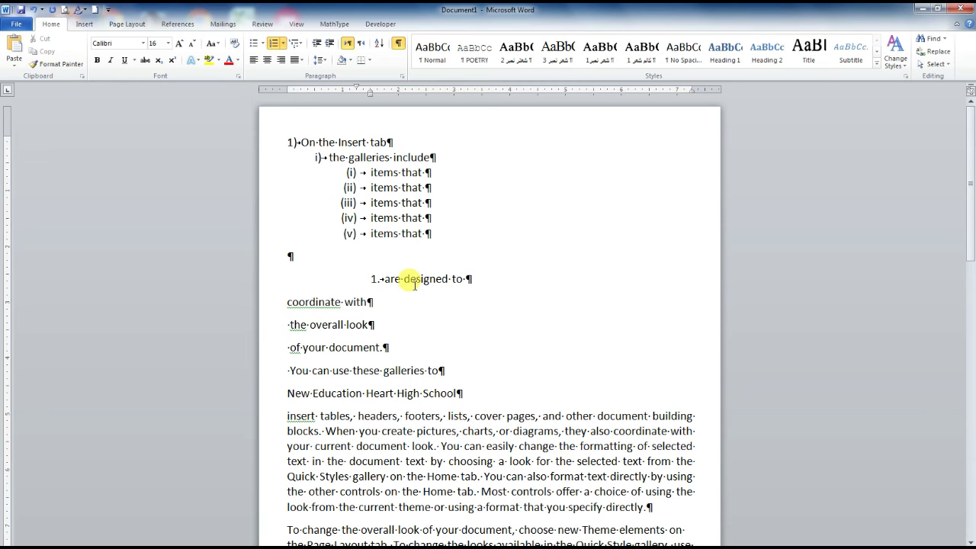
{"action": "left_click", "coordinate": [400, 46]}
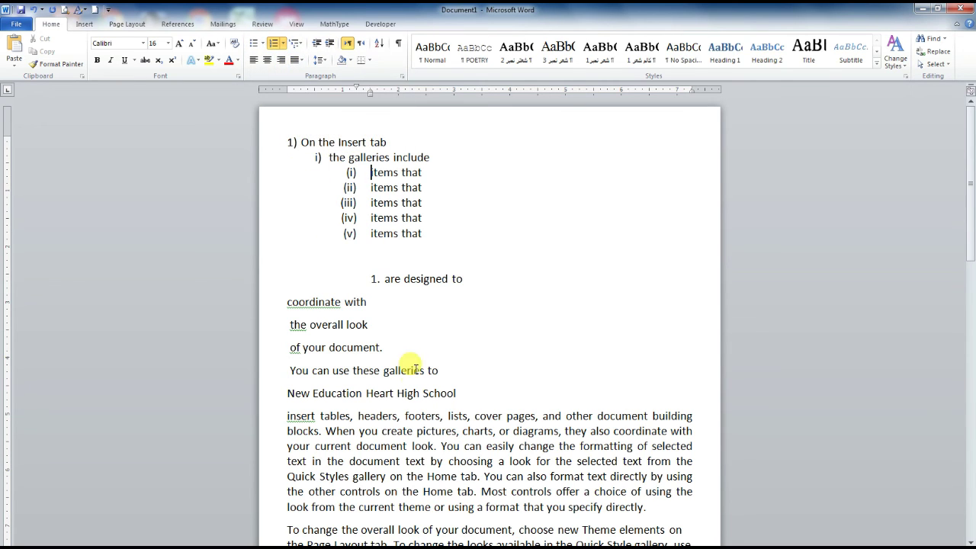
Delete the list section from 'On the Insert tab' through 'School', undoing a stray capitalisation.
{"action": "left_click_drag", "start_coordinate": [463, 391], "coordinate": [295, 148]}
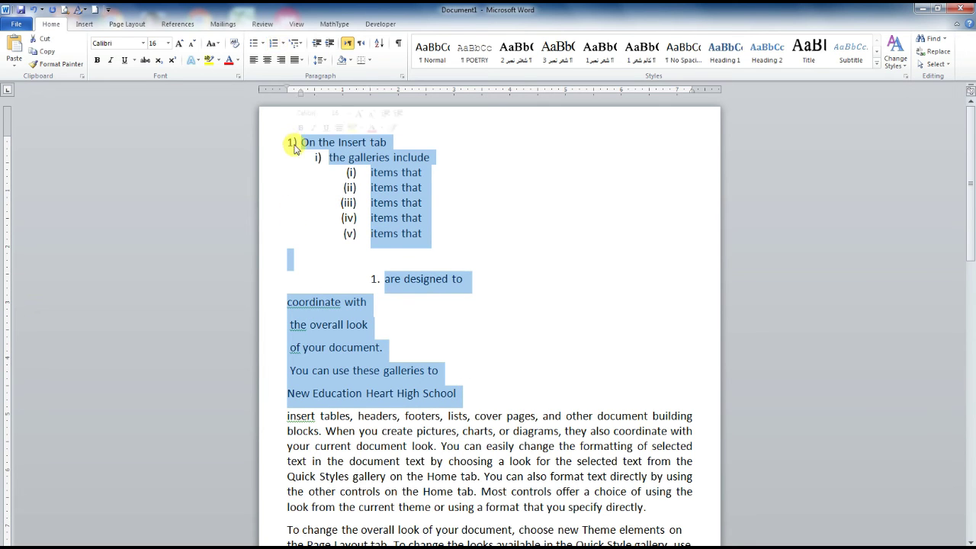
{"action": "key", "text": "Delete"}
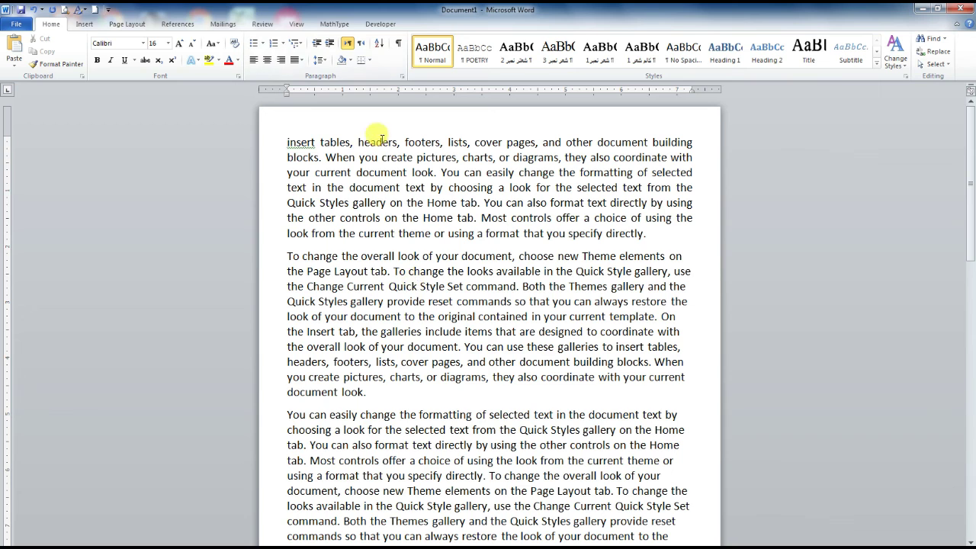
{"action": "key", "text": "shift+F3"}
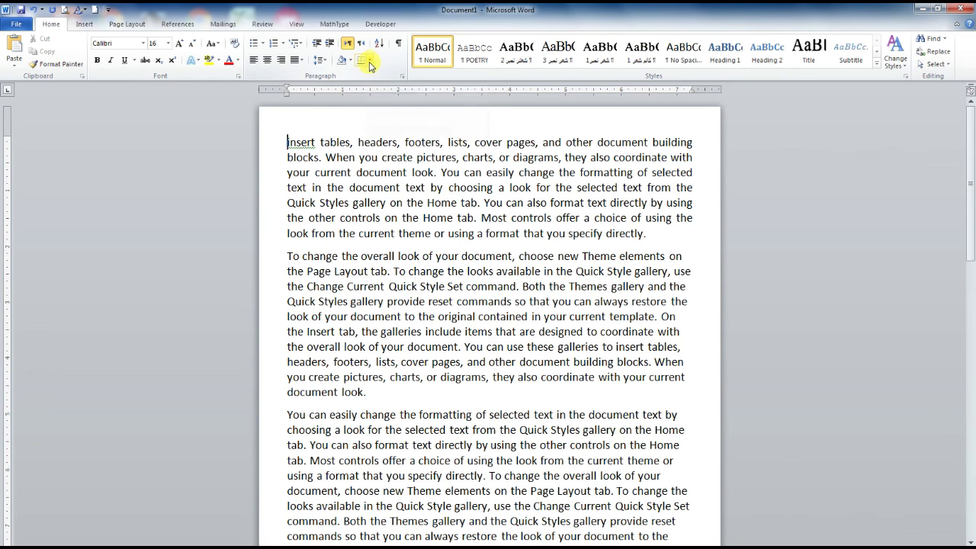
{"action": "left_click", "coordinate": [371, 62]}
{"action": "left_click", "coordinate": [370, 64]}
{"action": "key", "text": "ctrl+z"}
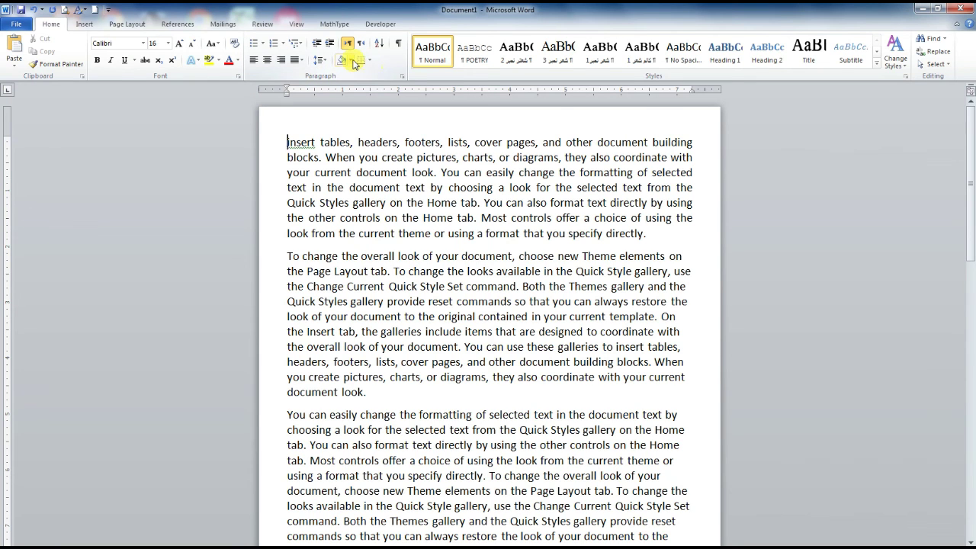
Preview yellow paragraph shading on the 'insert tables, headers, footers…' paragraph.
{"action": "mouse_move", "coordinate": [288, 143]}
{"action": "left_mouse_down"}
{"action": "mouse_move", "coordinate": [515, 165]}
{"action": "mouse_move", "coordinate": [647, 276]}
{"action": "left_mouse_up"}
{"action": "left_click", "coordinate": [542, 137]}
{"action": "left_click_drag", "start_coordinate": [542, 143], "coordinate": [281, 147]}
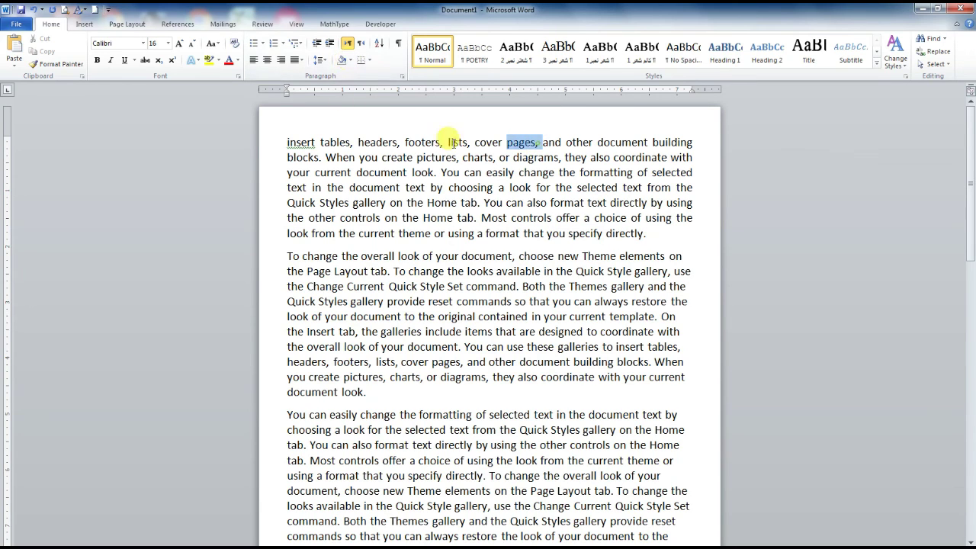
{"action": "left_click", "coordinate": [282, 143]}
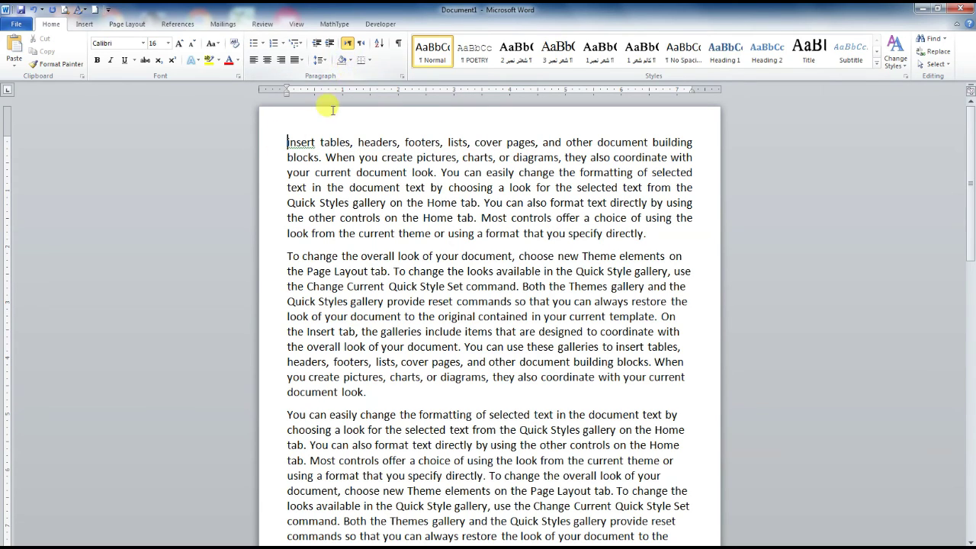
{"action": "left_click", "coordinate": [351, 61]}
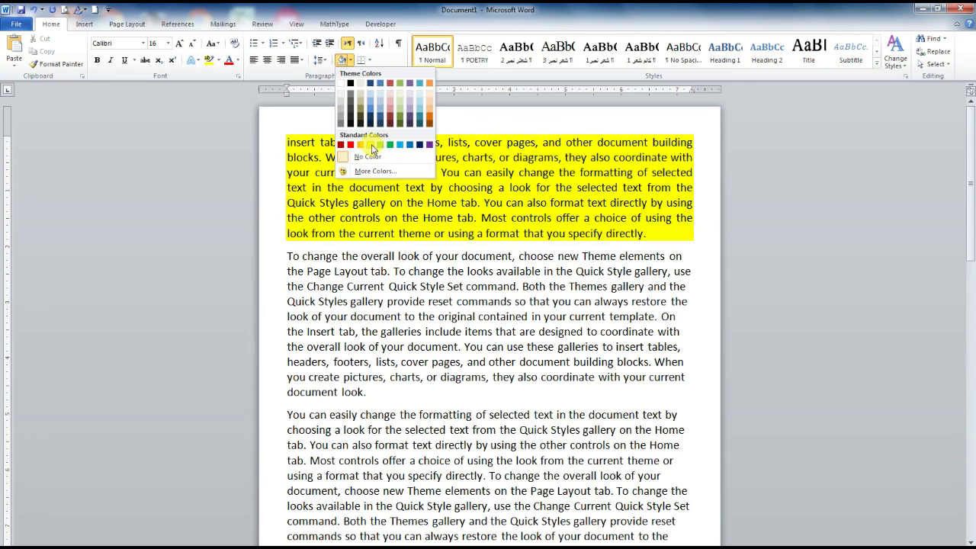
Shade the opening paragraph yellow, split it after 'headers', and clear the second part's shading.
{"action": "left_click", "coordinate": [371, 144]}
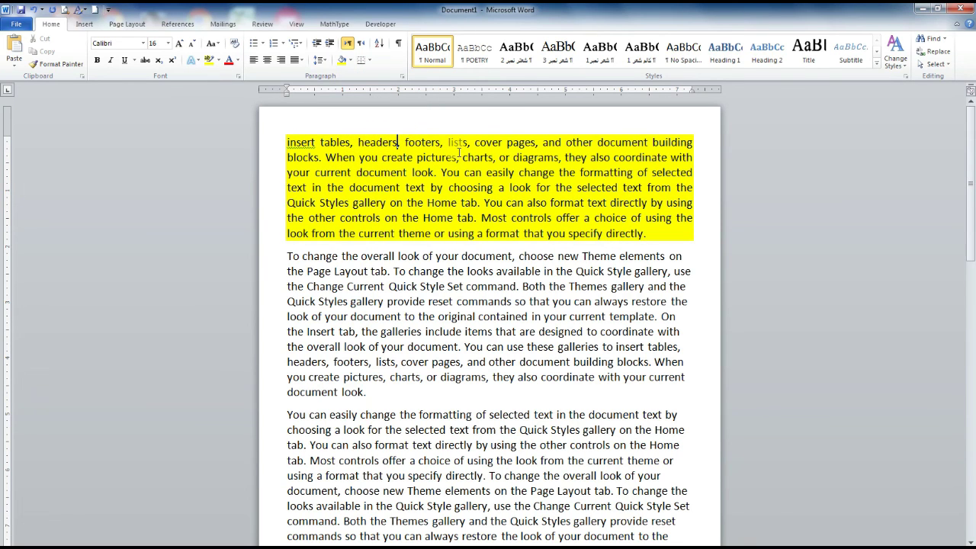
{"action": "key", "text": "Return"}
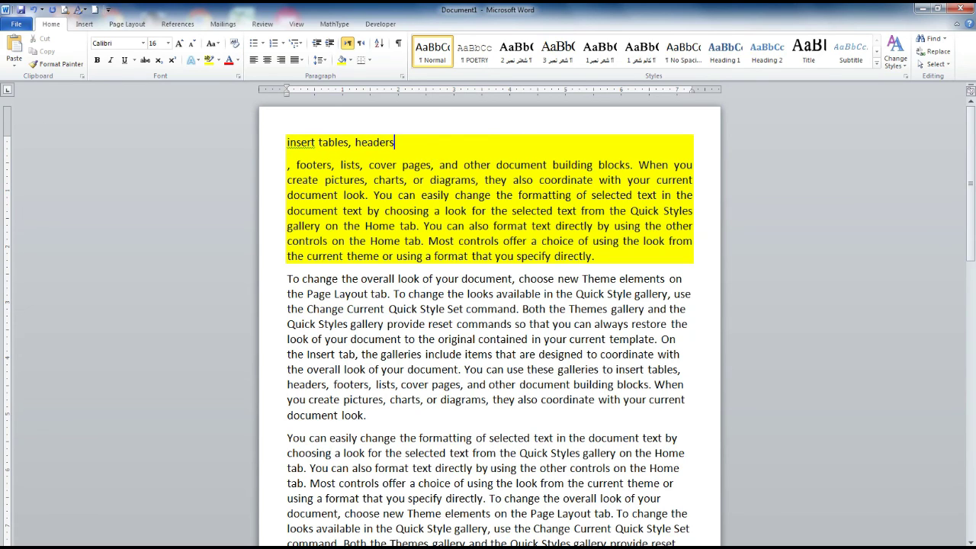
{"action": "left_click", "coordinate": [434, 165]}
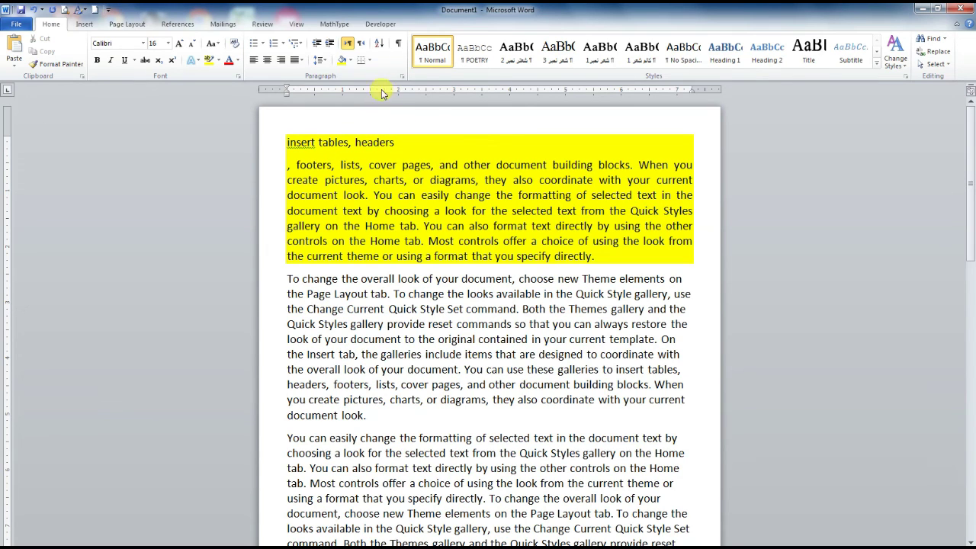
{"action": "left_click", "coordinate": [351, 60]}
{"action": "left_click", "coordinate": [363, 156]}
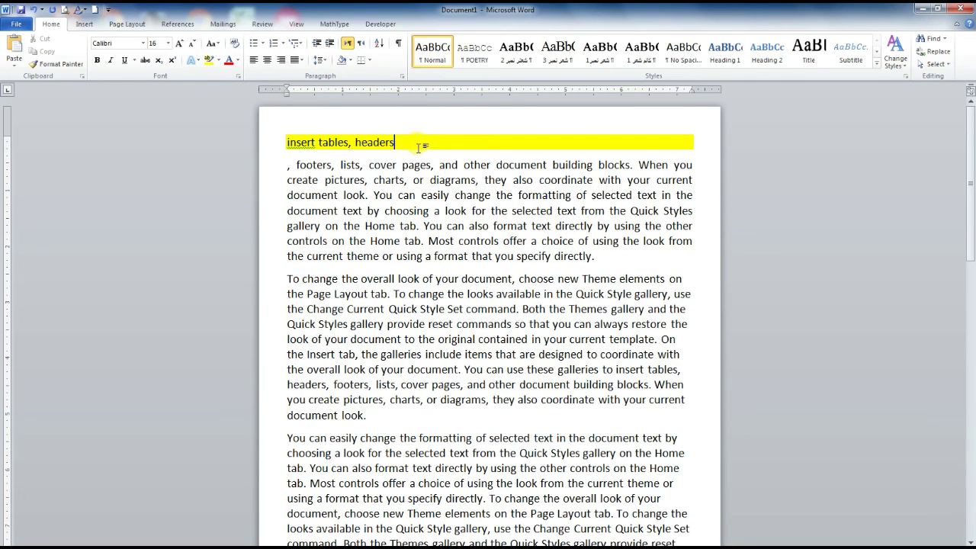
Remove the yellow shading from the 'insert tables, headers' line, setting it to No Color.
{"action": "left_click", "coordinate": [267, 139]}
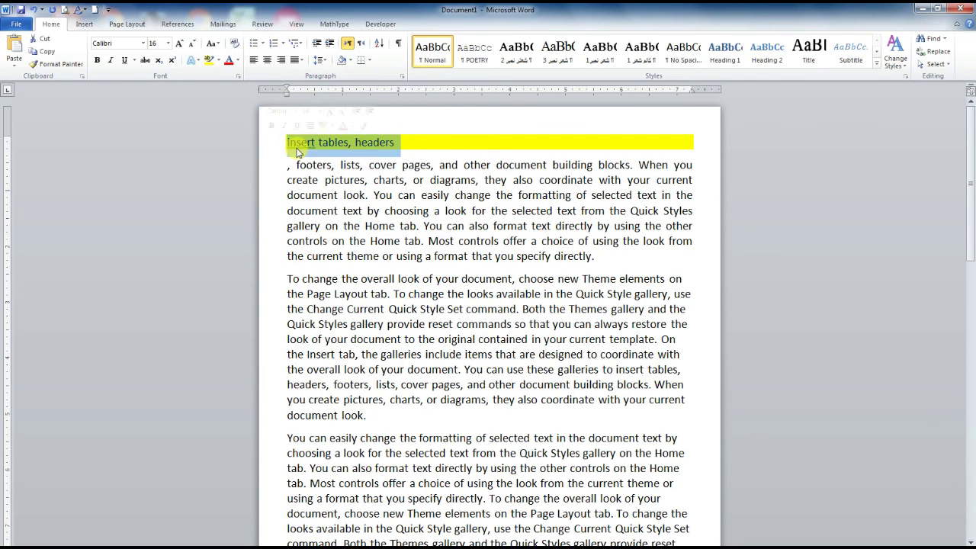
{"action": "left_click", "coordinate": [416, 144]}
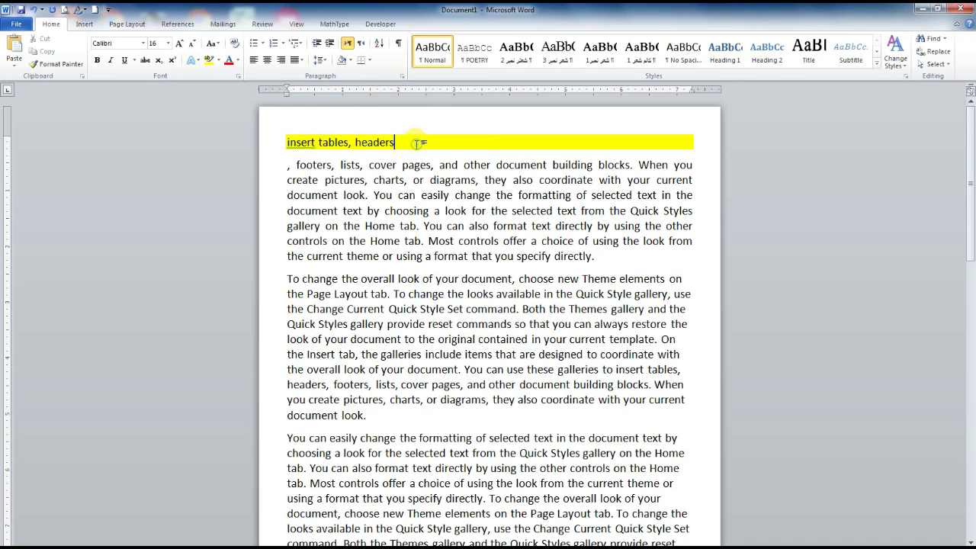
{"action": "left_click", "coordinate": [350, 60]}
{"action": "left_click", "coordinate": [364, 158]}
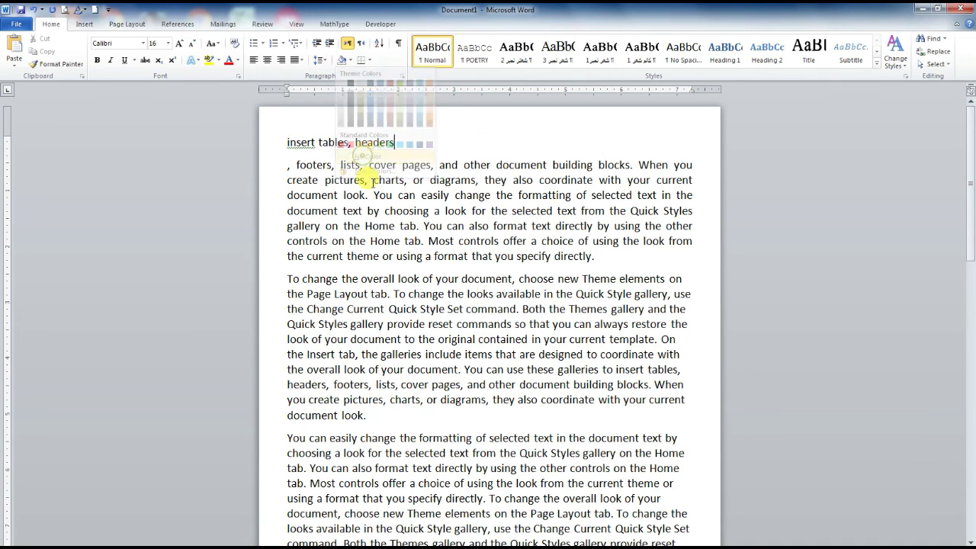
{"action": "left_click", "coordinate": [399, 228]}
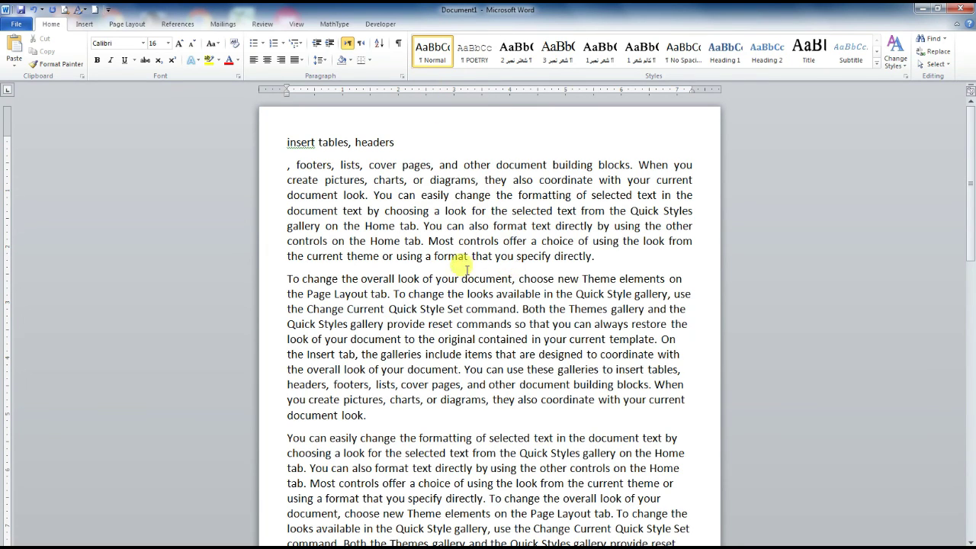
{"action": "left_click_drag", "start_coordinate": [594, 256], "coordinate": [284, 161]}
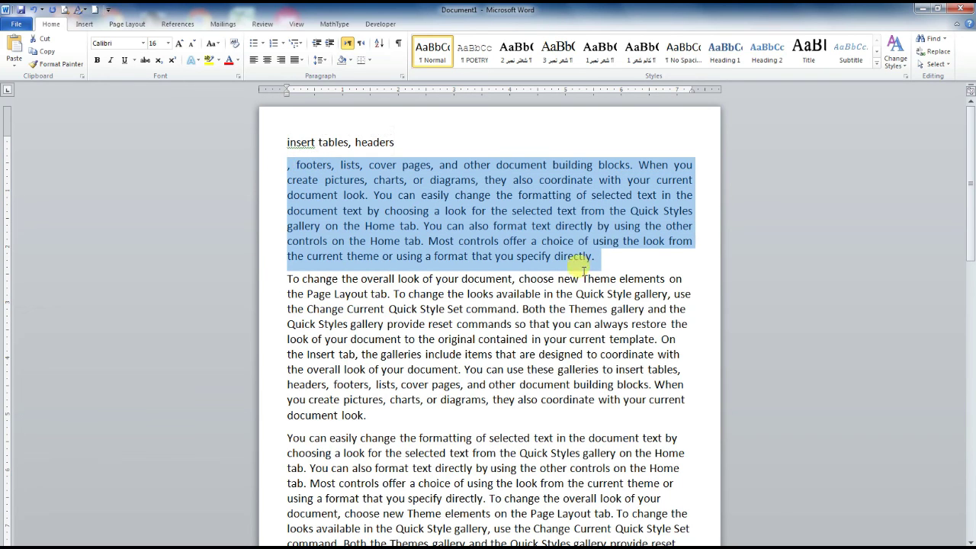
{"action": "left_click", "coordinate": [605, 264]}
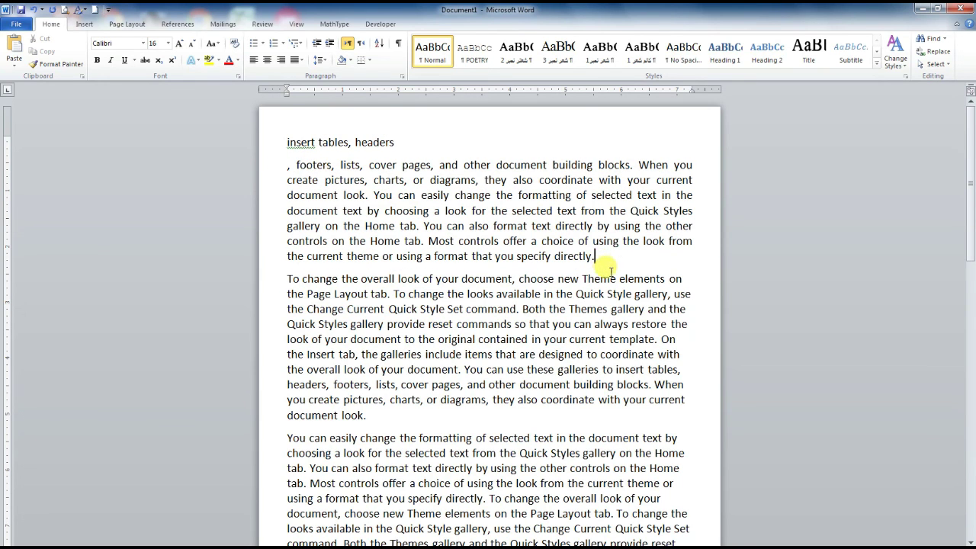